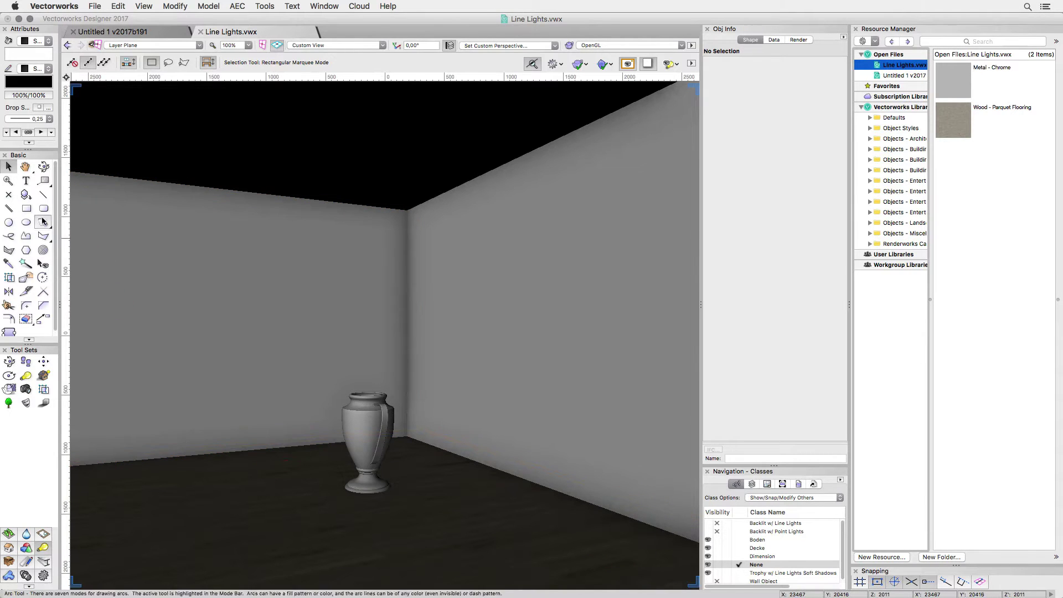
# - Pick the Rectangle tool from the Basic palette
pyautogui.click(26, 210)
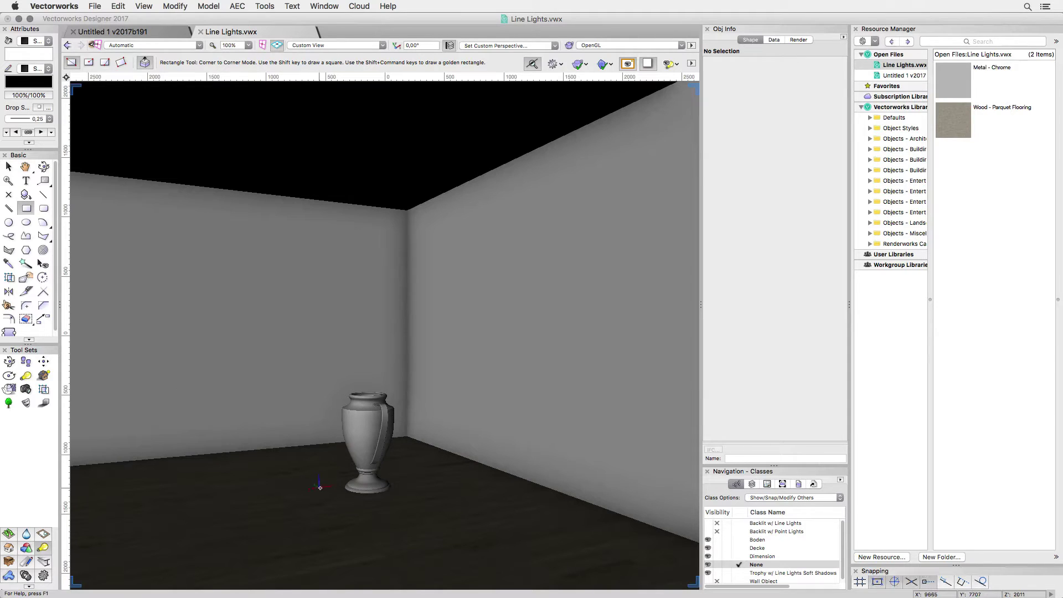
# - Draw a small rectangle on the floor beside the vase and convert it to lines
pyautogui.click(314, 488)
pyautogui.click(315, 505)
pyautogui.click(167, 6)
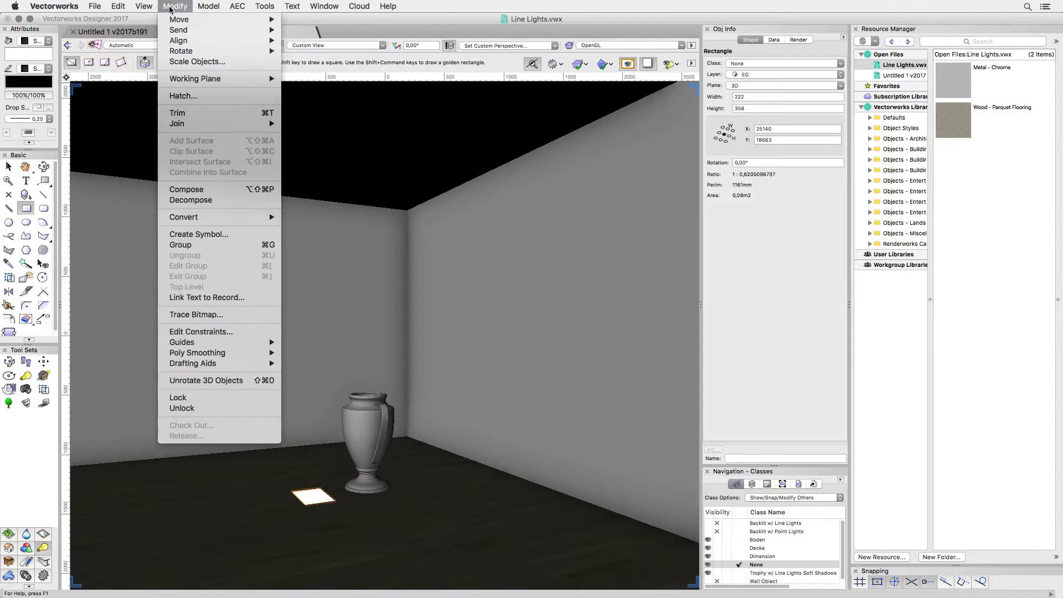
pyautogui.click(209, 197)
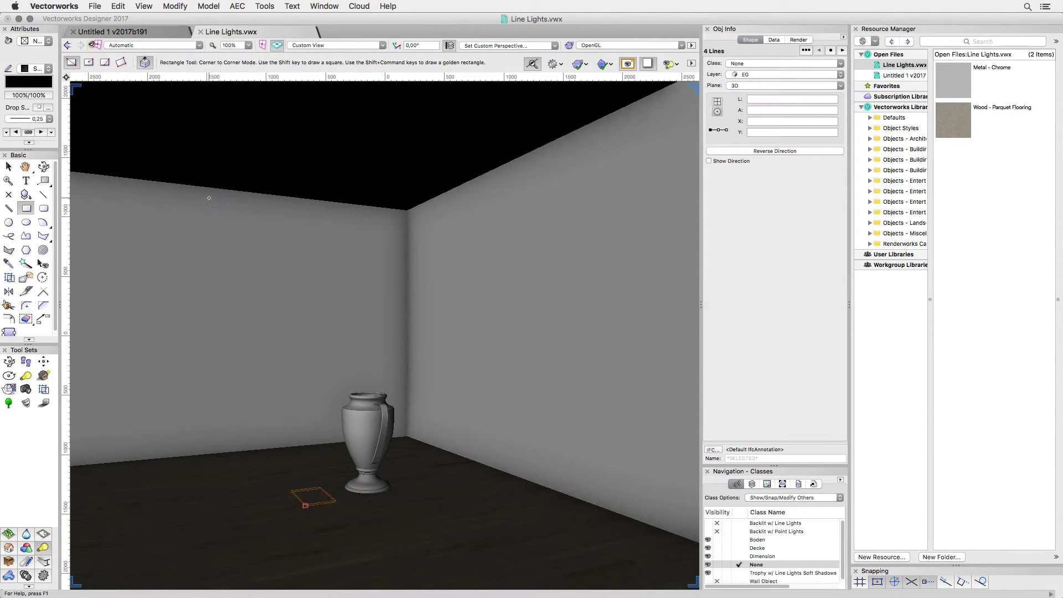
# - Convert the four lines into line lights with the default settings
pyautogui.click(176, 7)
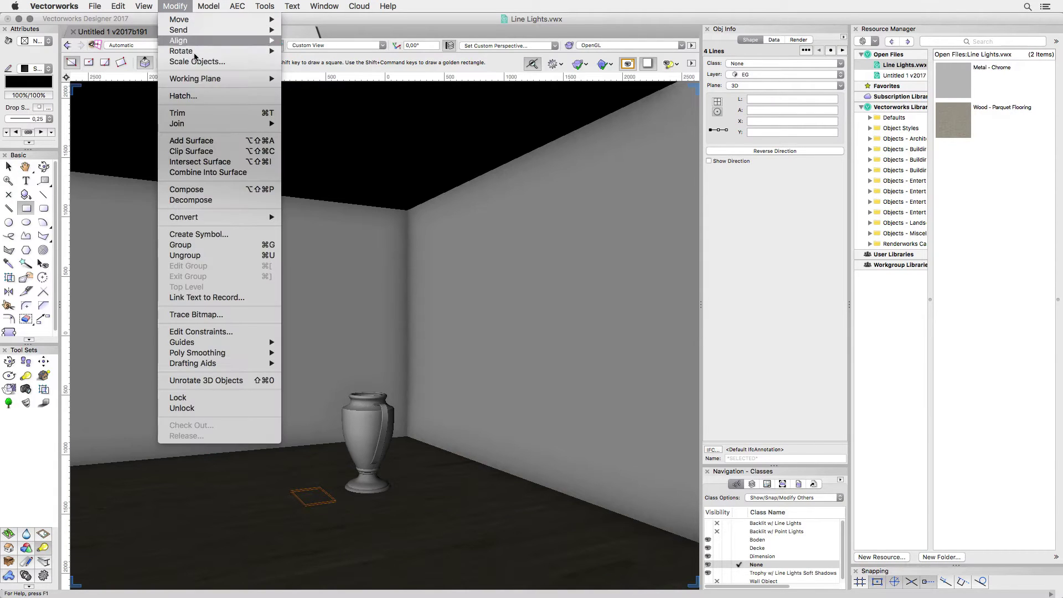
pyautogui.moveTo(184, 217)
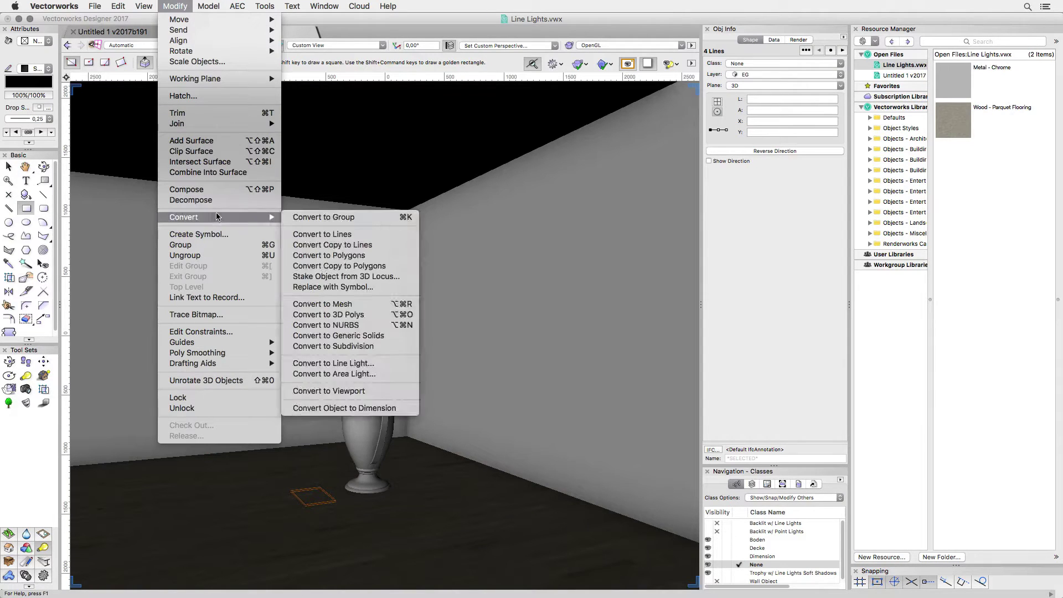
pyautogui.click(333, 364)
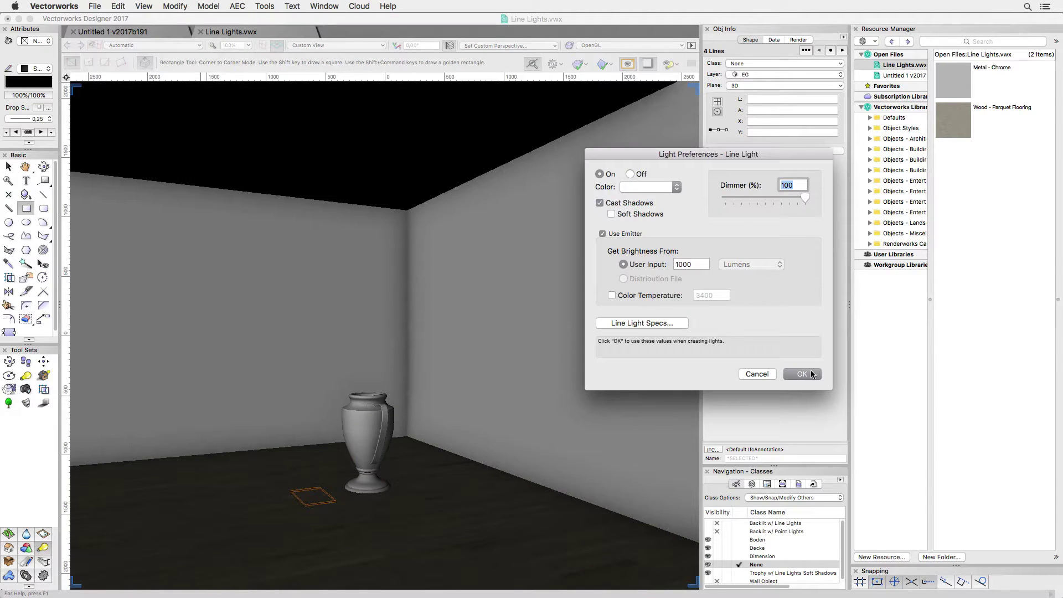
pyautogui.click(810, 373)
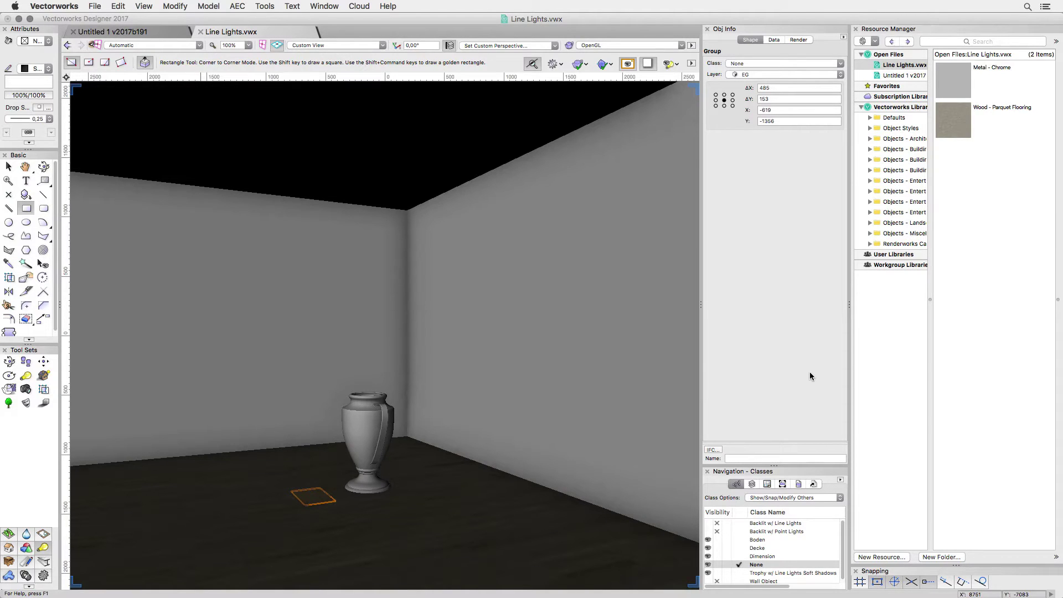
# - Duplicate the line lights and move the copy upward with a Z offset of 100
pyautogui.hotkey('ctrl', 'd')
pyautogui.hotkey('ctrl', 'alt', 'shift', 'm')
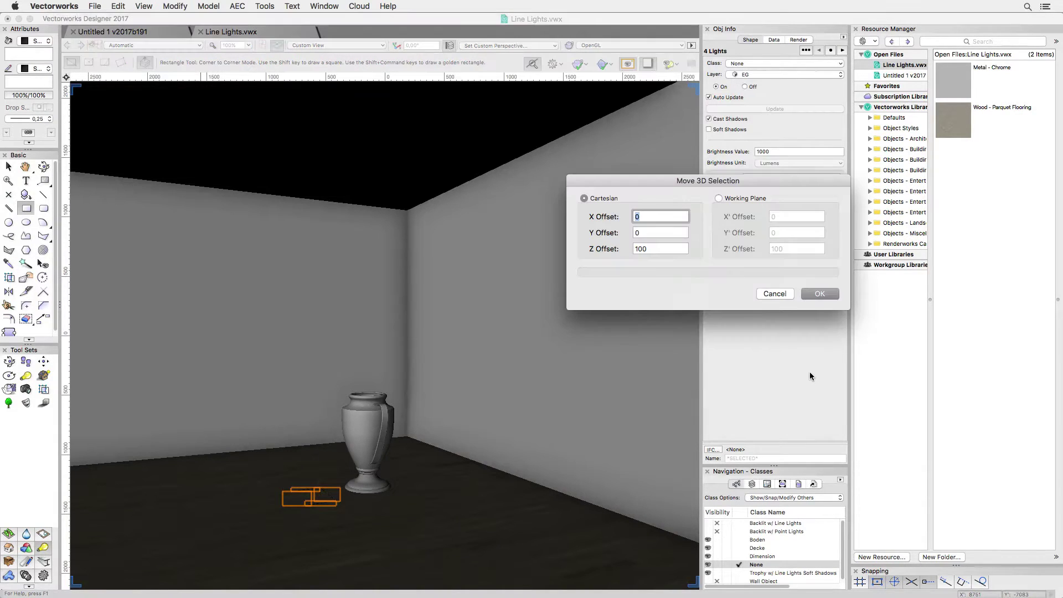
pyautogui.press('Tab')
pyautogui.press('Tab')
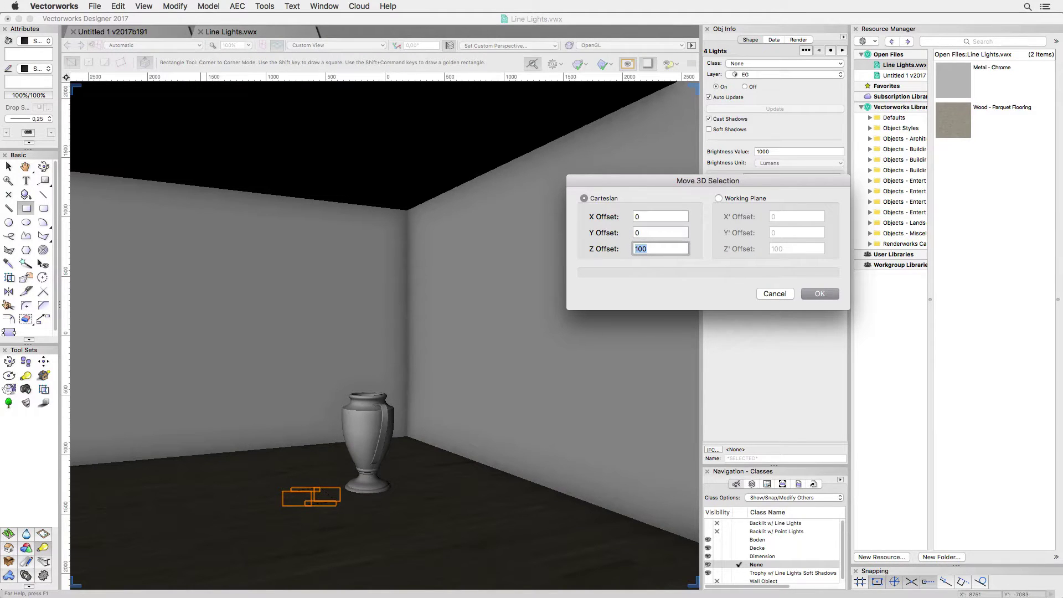
pyautogui.write('200')
pyautogui.press('Return')
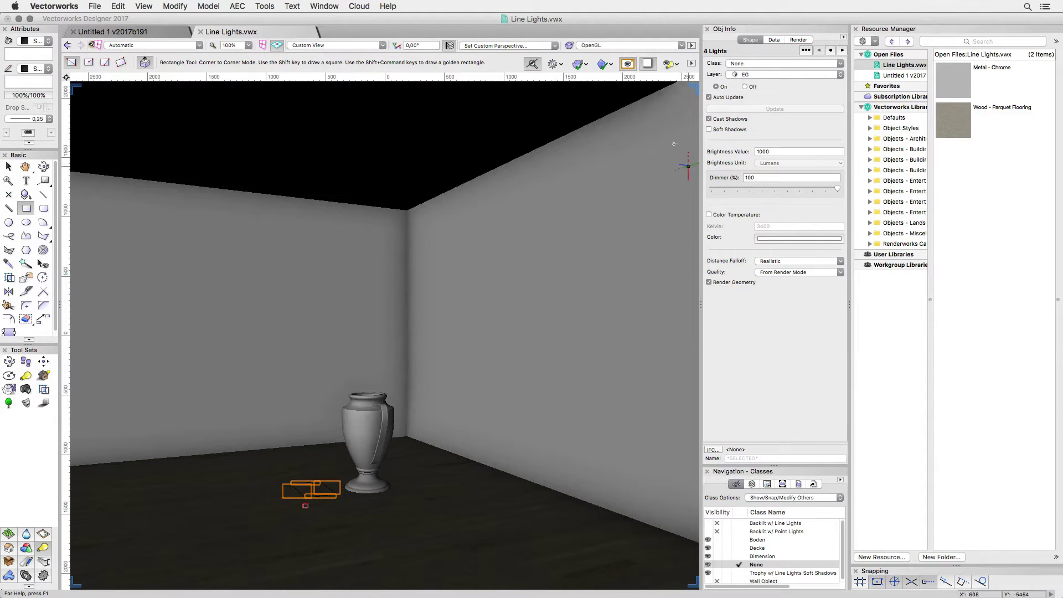
# - Render with Custom Renderworks, turn off Render Geometry for the lights, and deselect
pyautogui.click(603, 48)
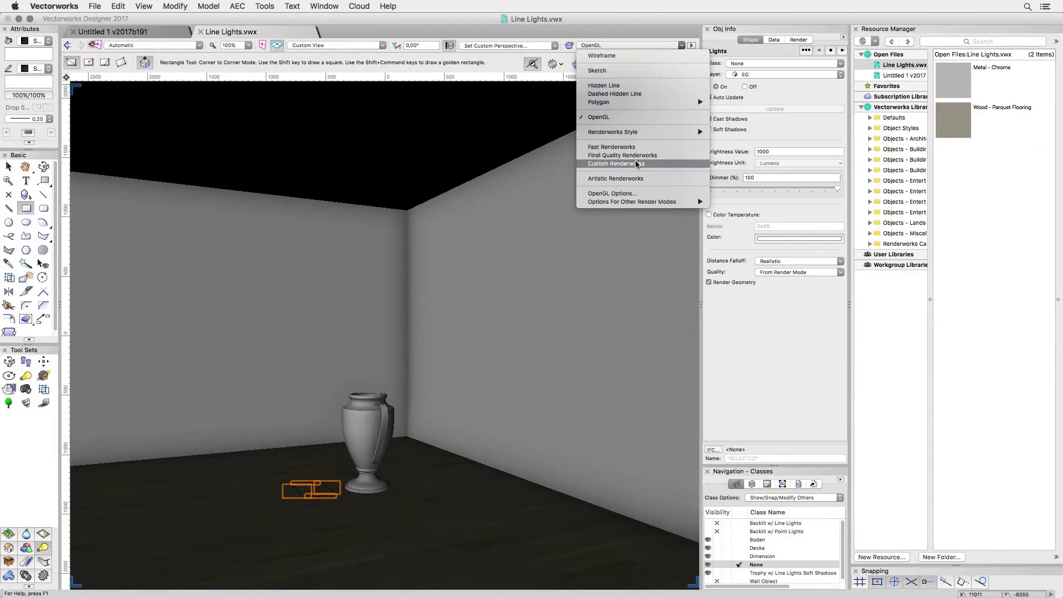
pyautogui.click(616, 163)
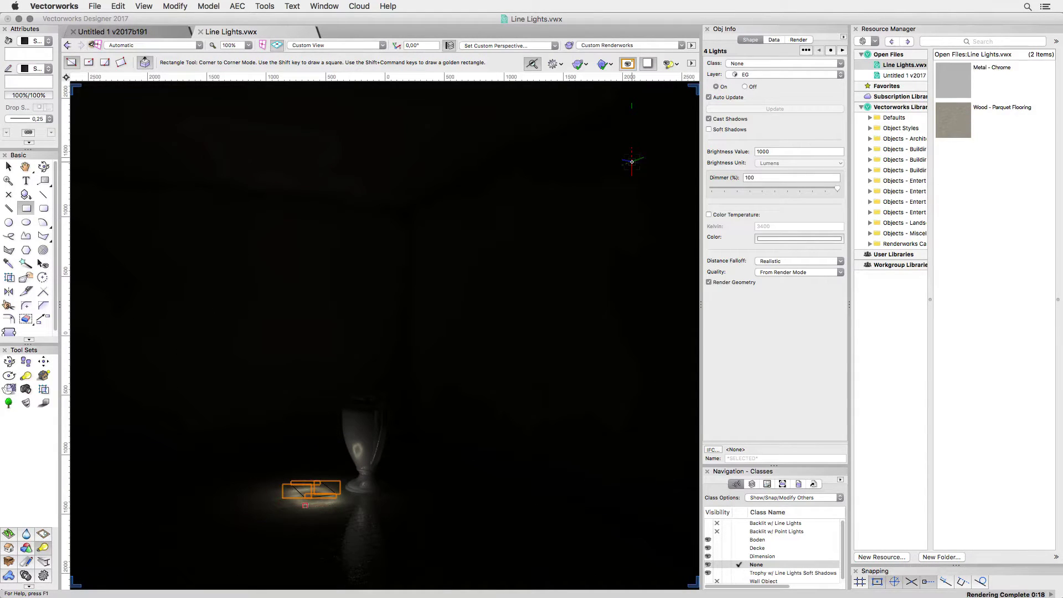
pyautogui.click(749, 283)
pyautogui.press('x')
pyautogui.press('x')
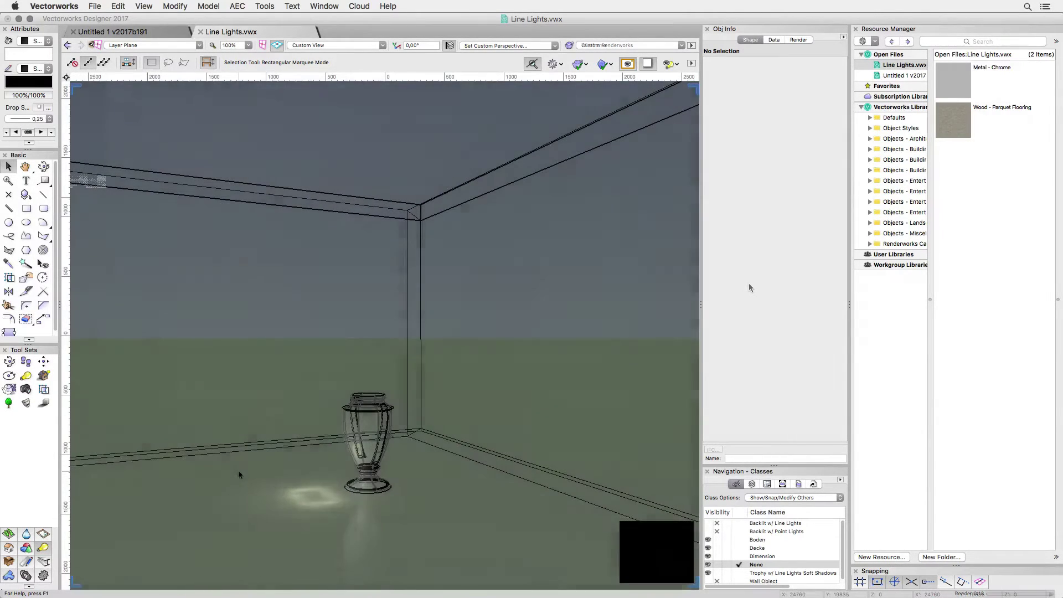
# - Move the selected line lights up by a Z offset of 350
pyautogui.click(312, 490)
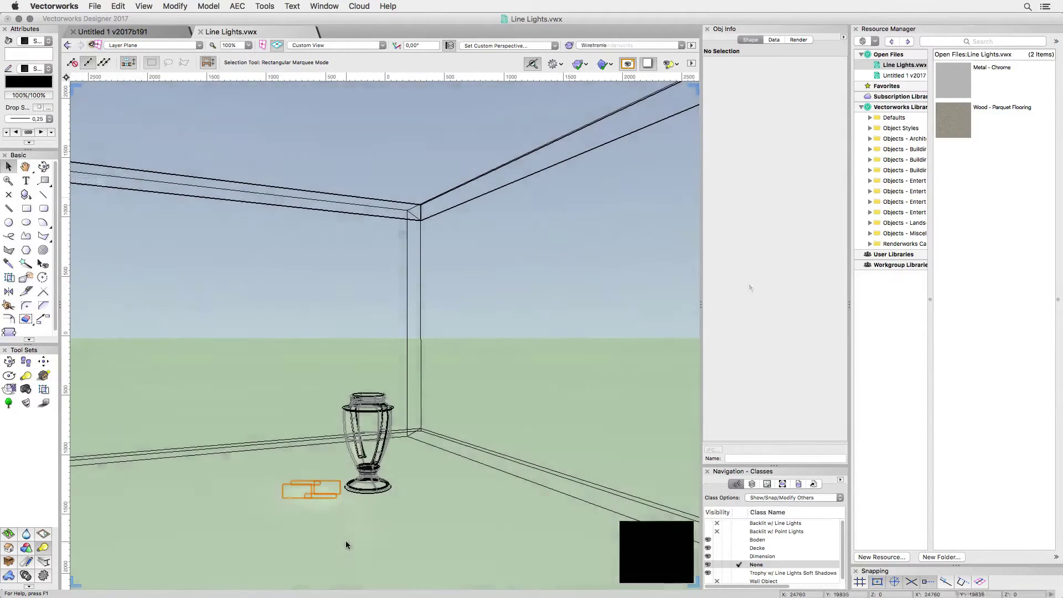
pyautogui.press('super+alt+m')
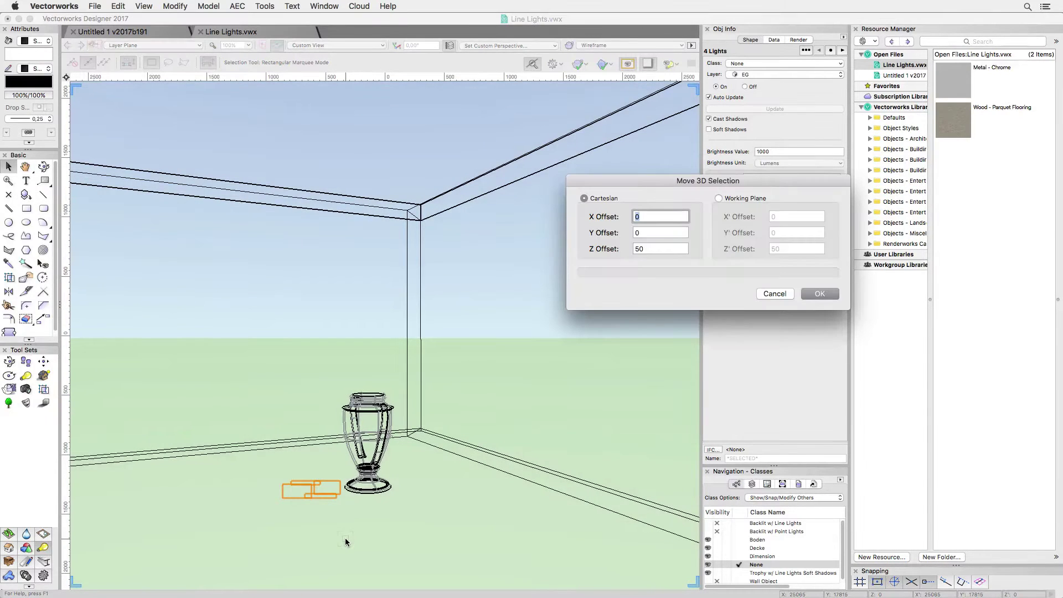
pyautogui.press('Tab')
pyautogui.press('Tab')
pyautogui.write('350')
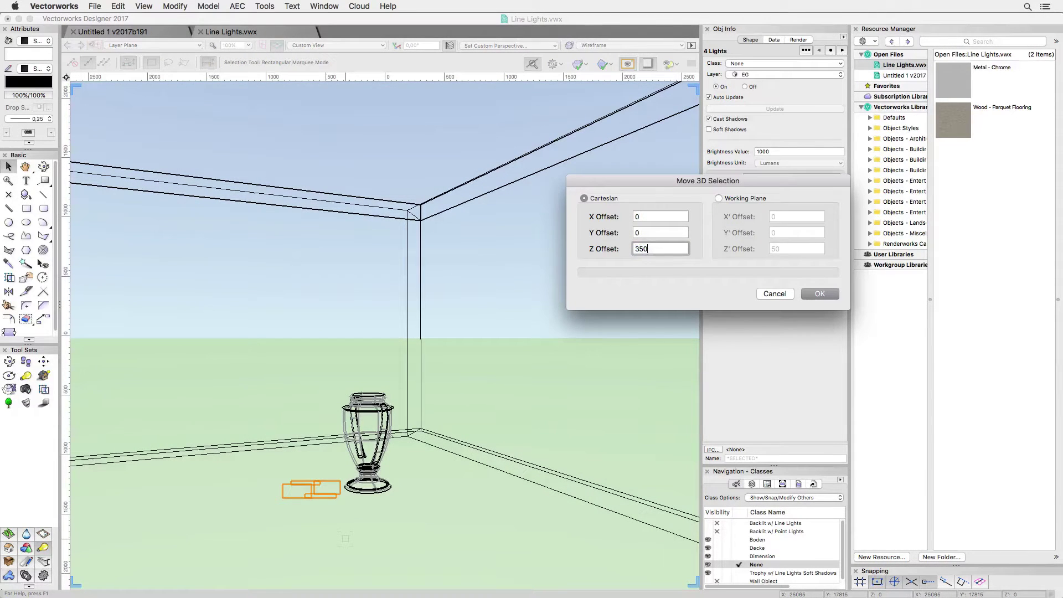
pyautogui.press('Return')
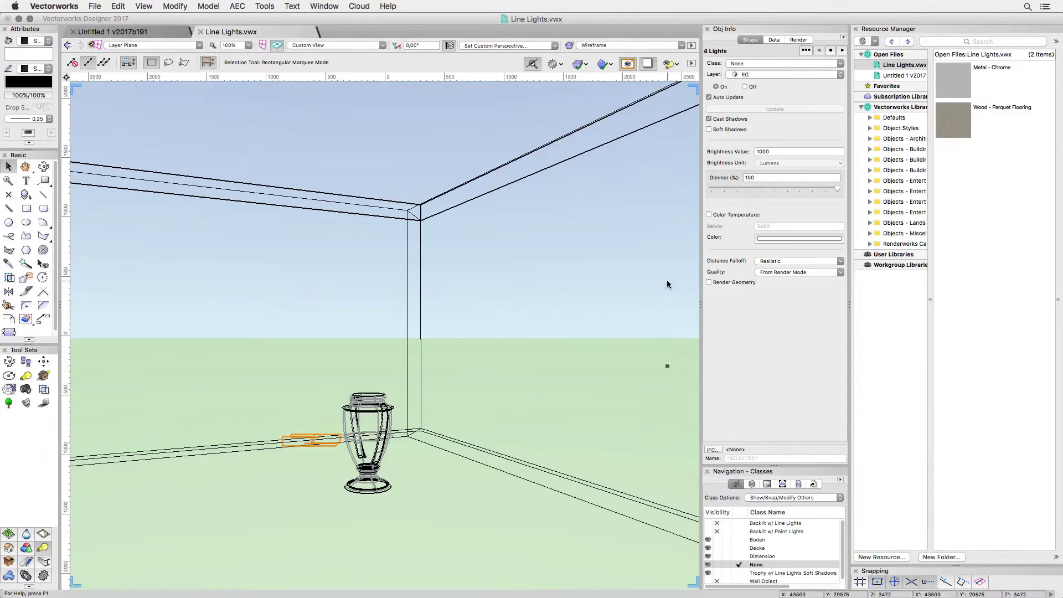
# - Set the lights' brightness to 5000, enable soft shadows, re-render, then stop the render
pyautogui.click(776, 151)
pyautogui.write('5000')
pyautogui.press('Return')
pyautogui.hotkey('ctrl', 'shift', 'r')
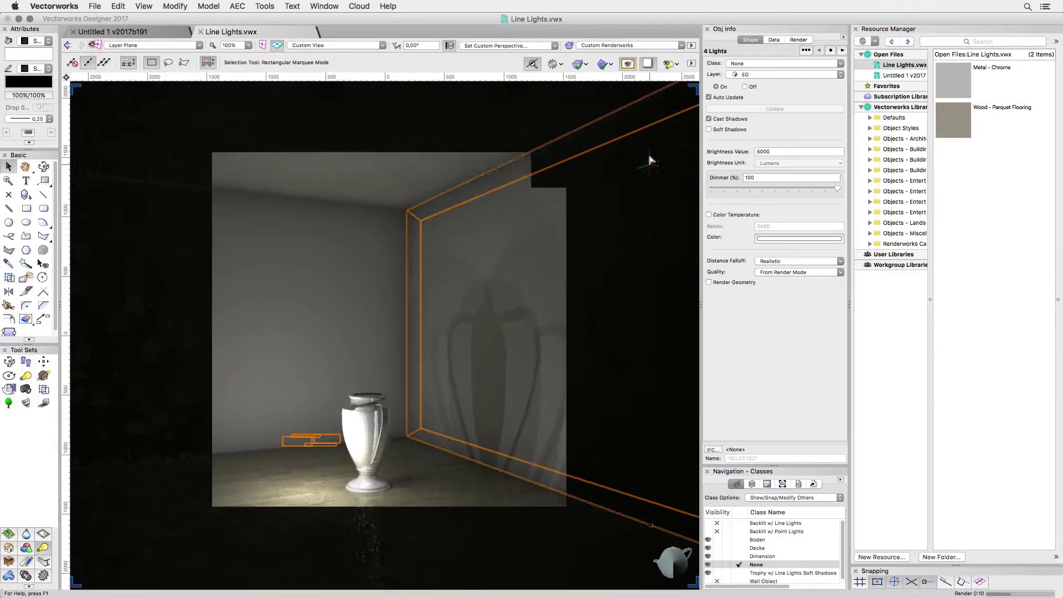
pyautogui.click(726, 131)
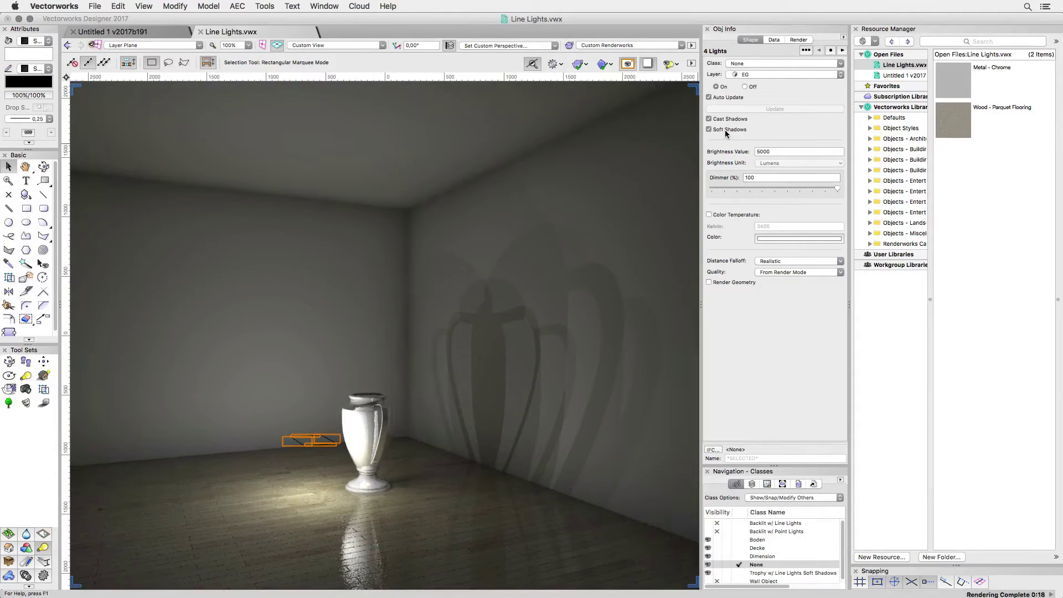
pyautogui.click(710, 130)
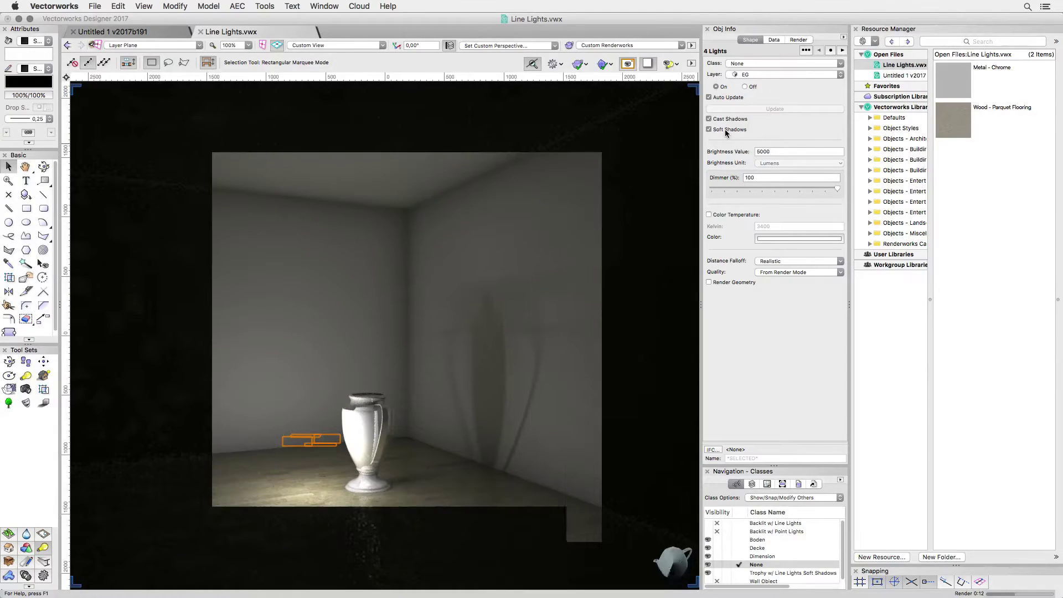
pyautogui.press('x')
pyautogui.click(648, 196)
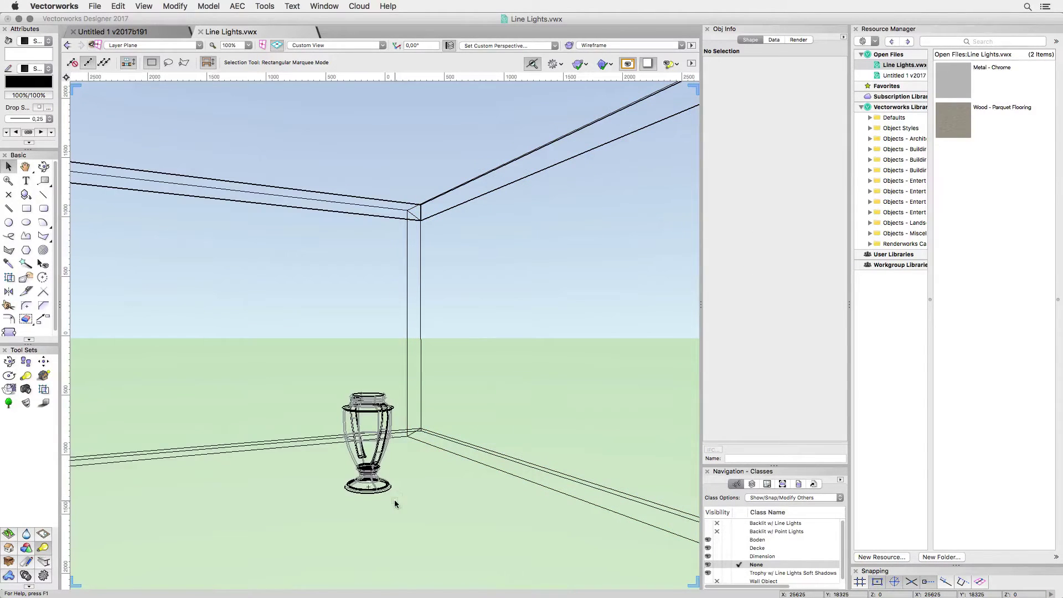
# - Show the Backlit w/ Line Lights class, render with Custom Renderworks, and bring up the Lights overview
pyautogui.click(709, 581)
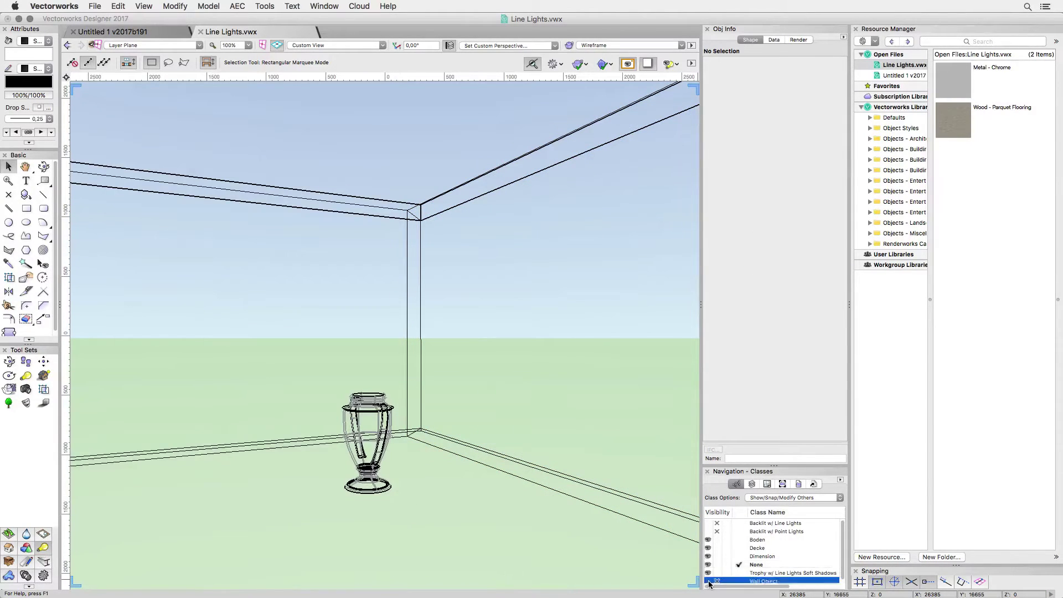
pyautogui.click(708, 522)
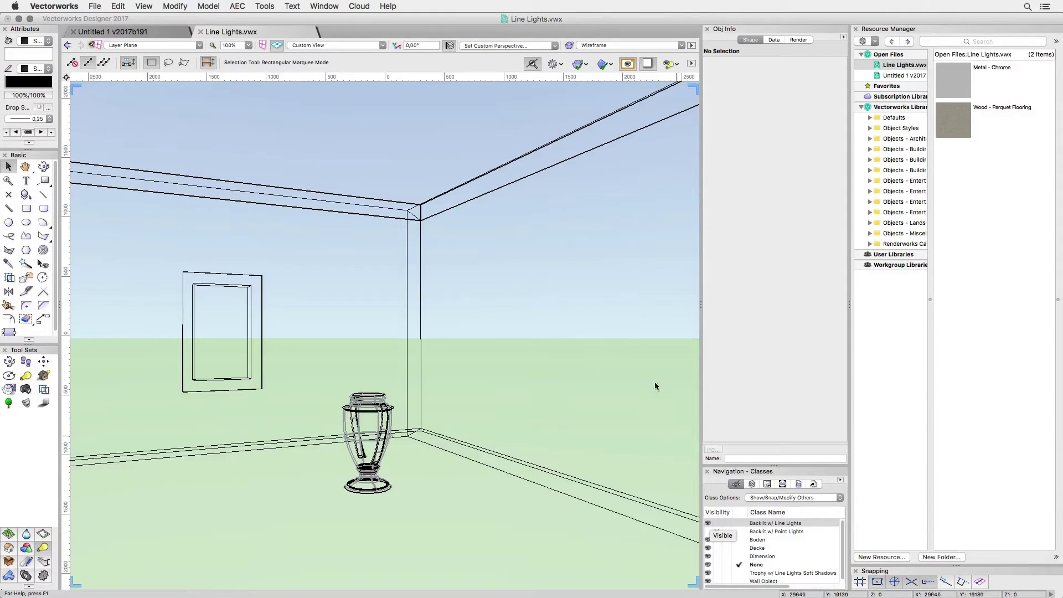
pyautogui.click(619, 45)
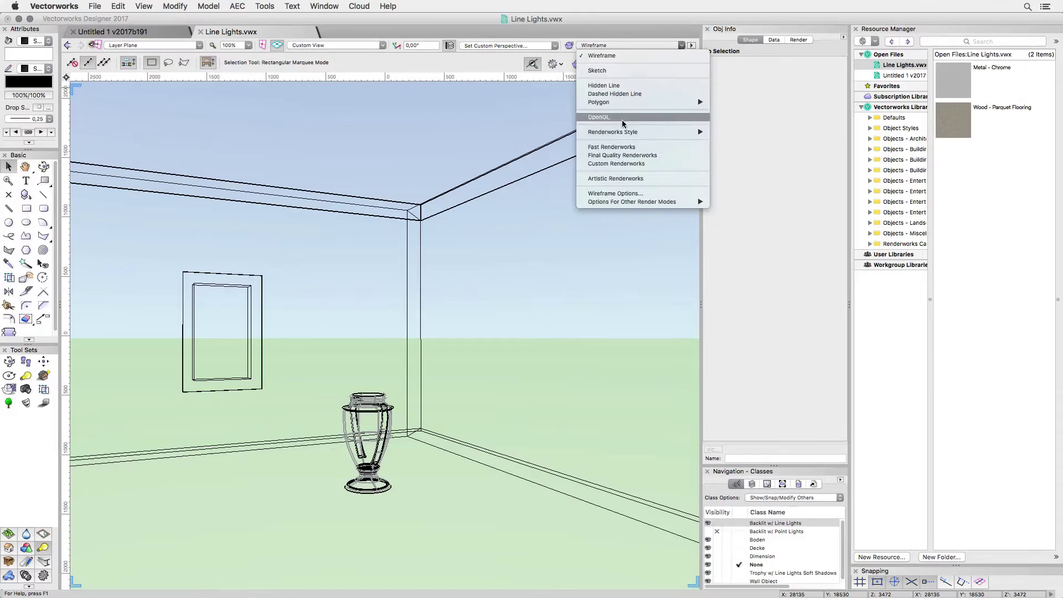
pyautogui.click(622, 164)
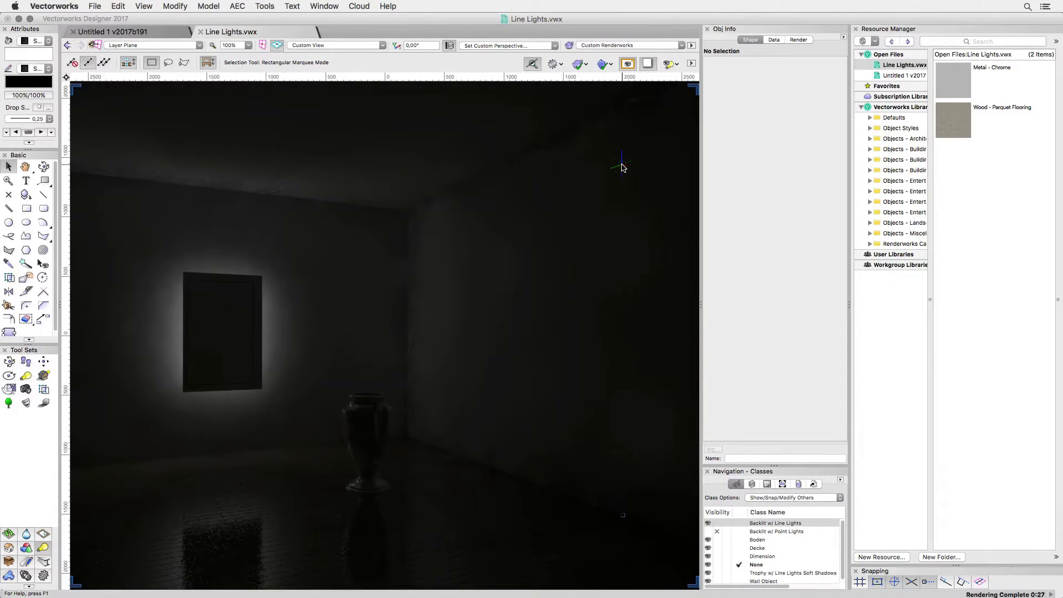
pyautogui.moveTo(940, 203); pyautogui.dragTo(533, 187)
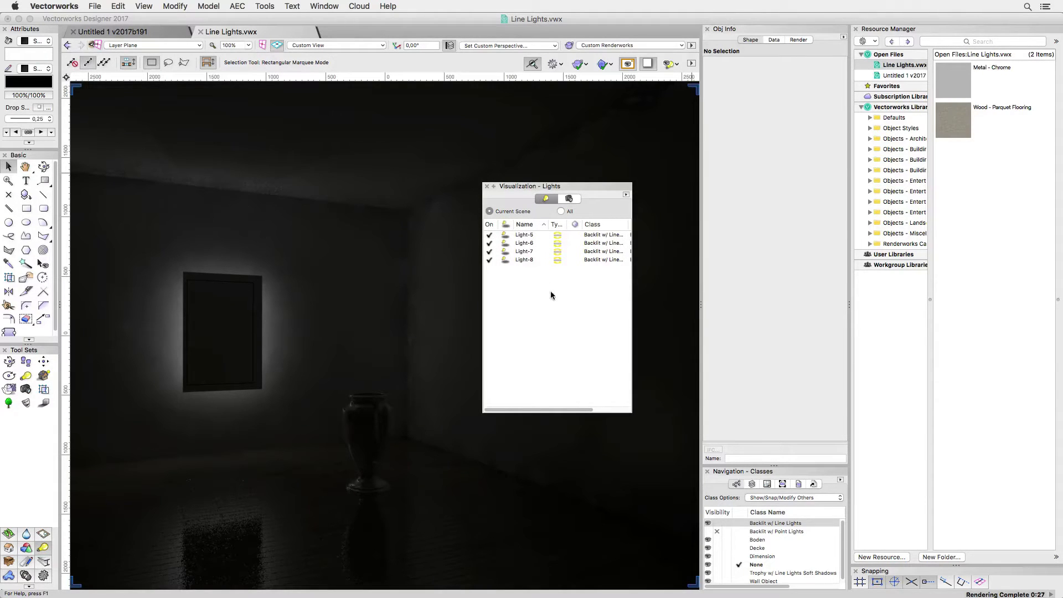
# - Swap to the Backlit w/ Point Lights class instead of line lights and return to wireframe
pyautogui.click(717, 530)
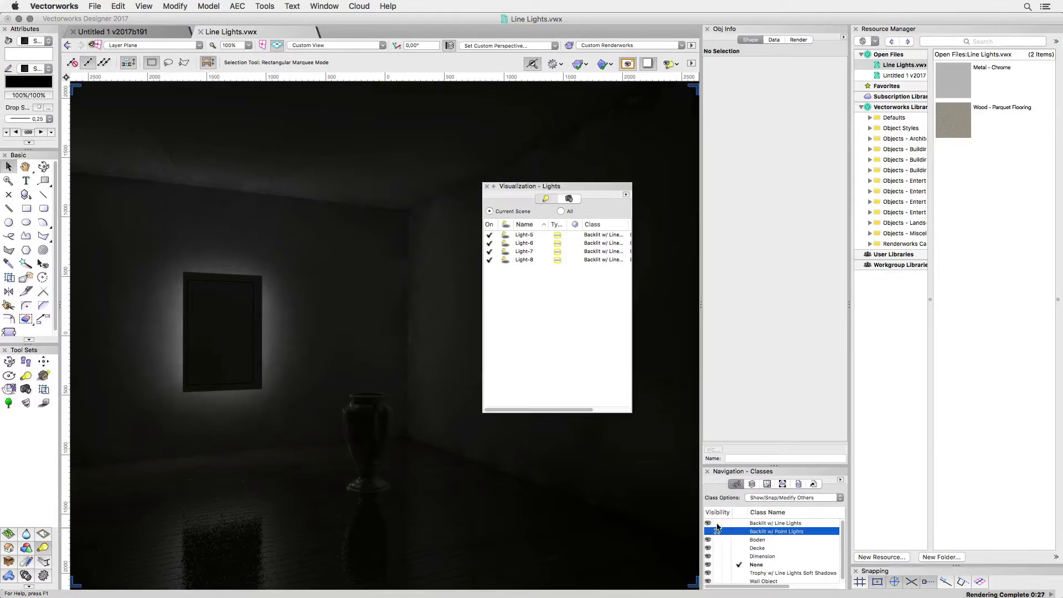
pyautogui.click(718, 524)
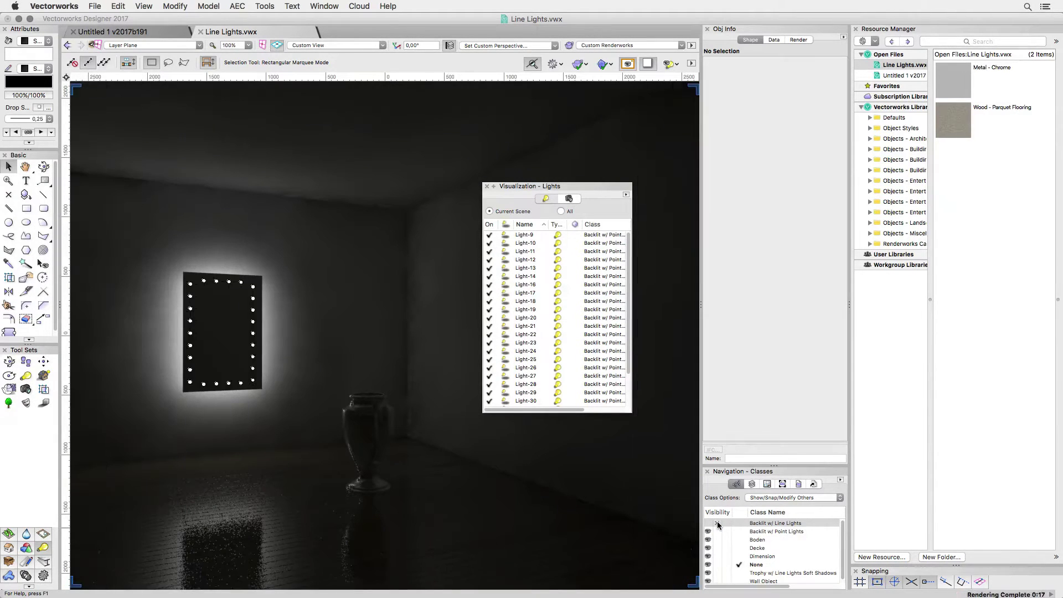
pyautogui.press('super+shift+w')
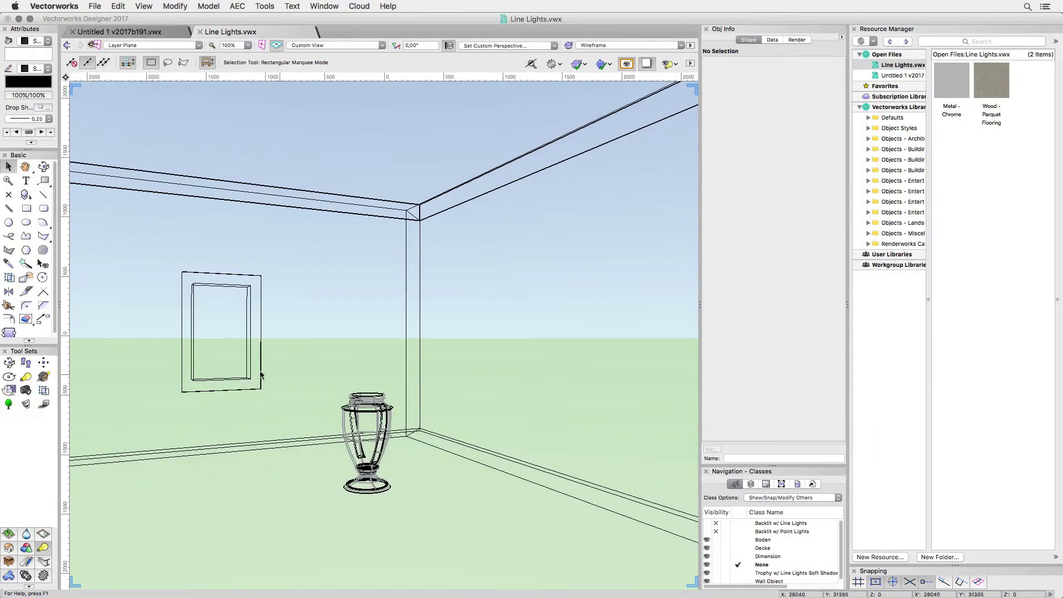
# - With the mirror frame selected, create a Renderworks texture with Glow reflectivity emitting light, named Glow 100%
pyautogui.click(221, 332)
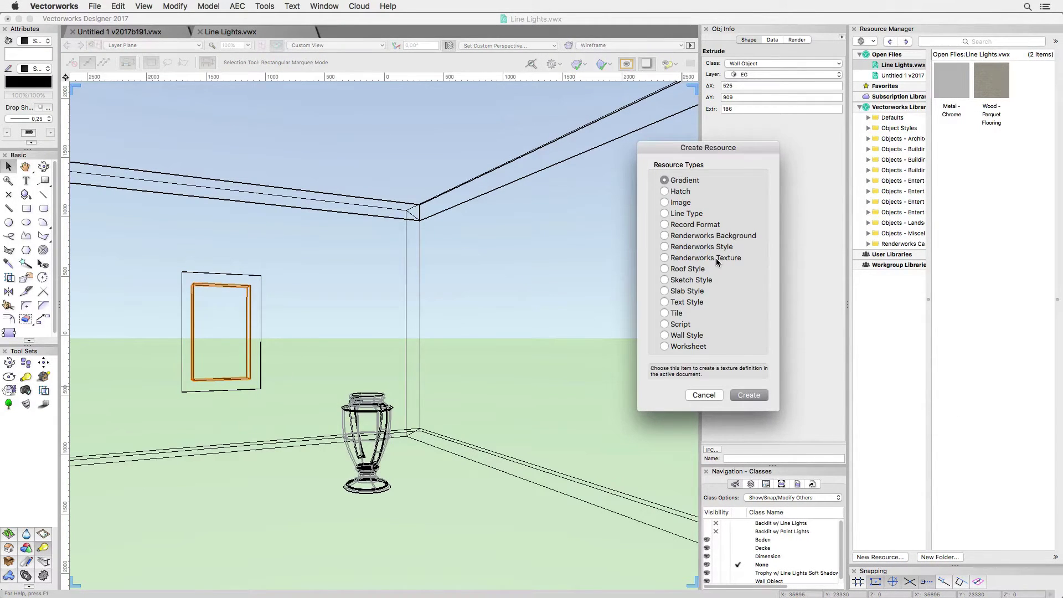
pyautogui.click(717, 259)
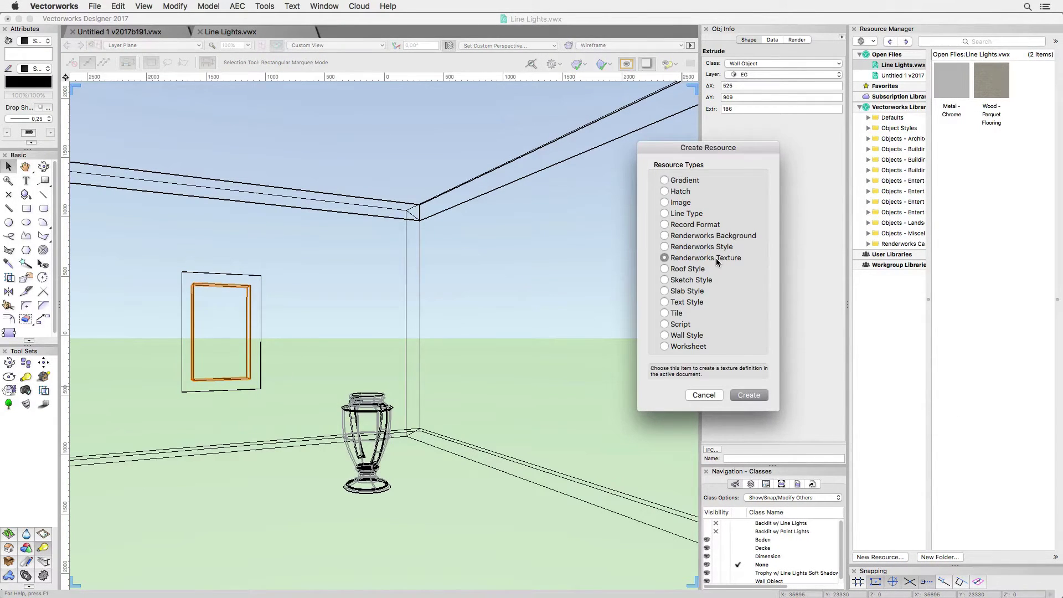
pyautogui.click(748, 395)
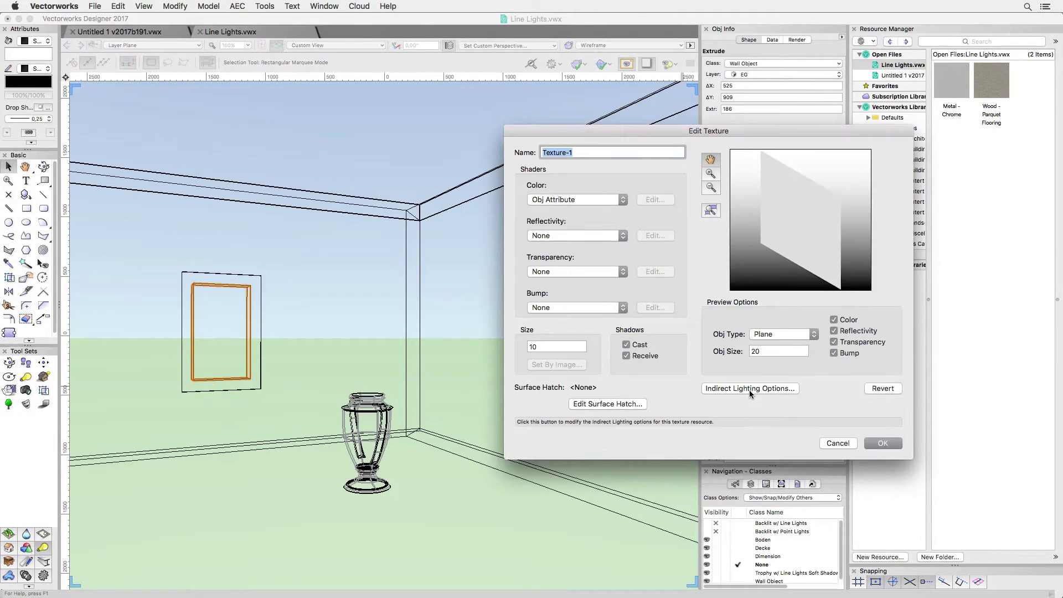
pyautogui.click(621, 237)
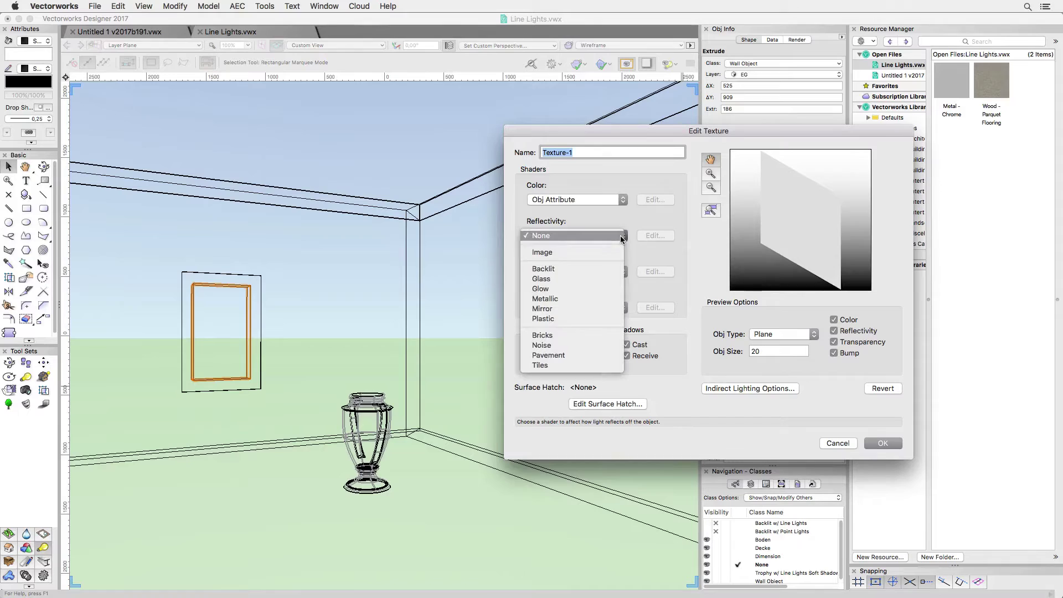
pyautogui.click(619, 290)
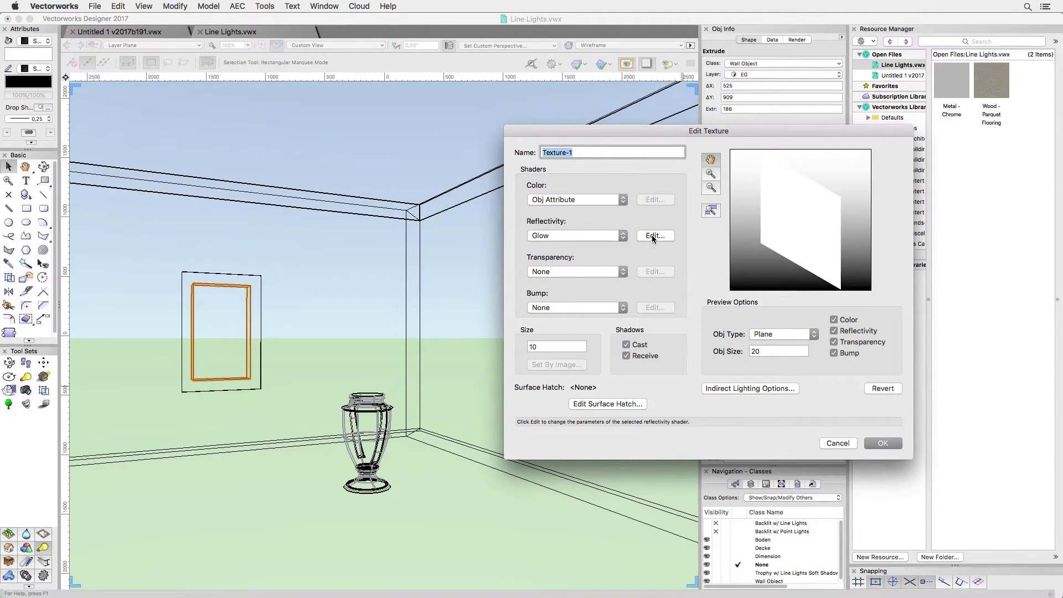
pyautogui.click(654, 237)
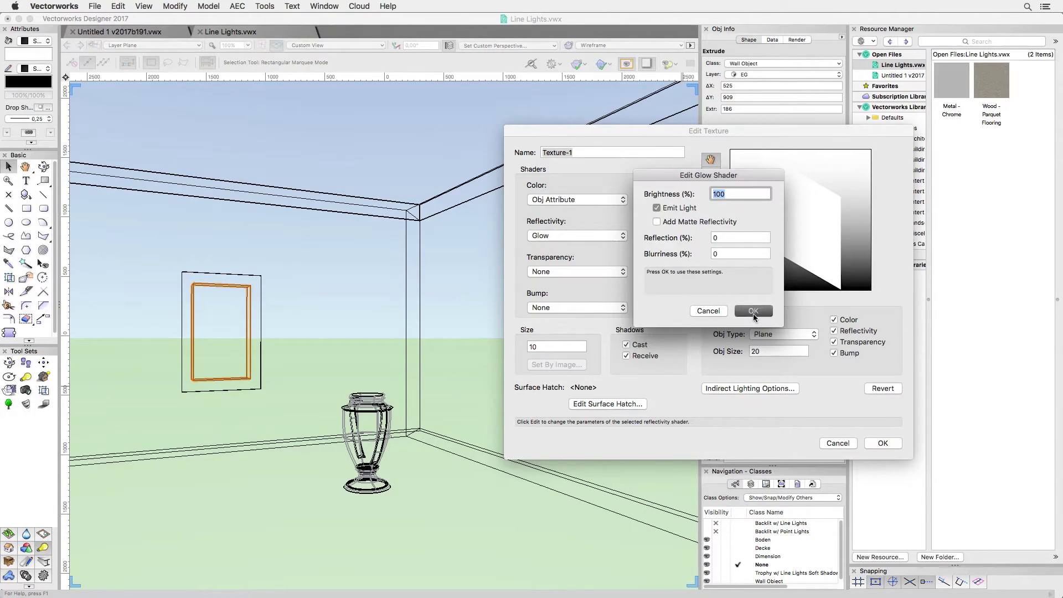
pyautogui.click(753, 310)
pyautogui.write('Glo')
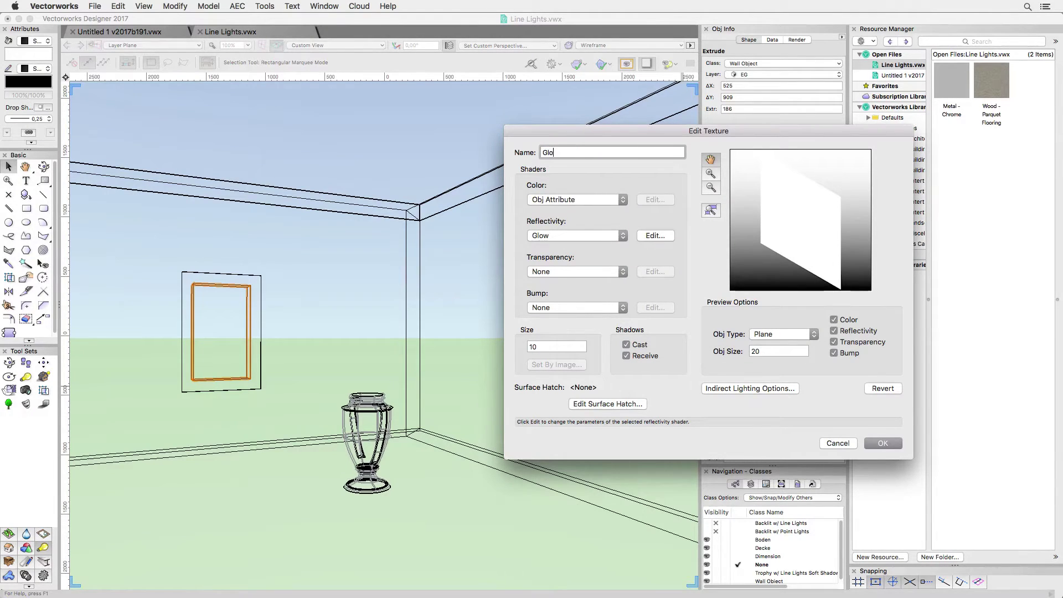
pyautogui.write('w 100')
pyautogui.click(883, 443)
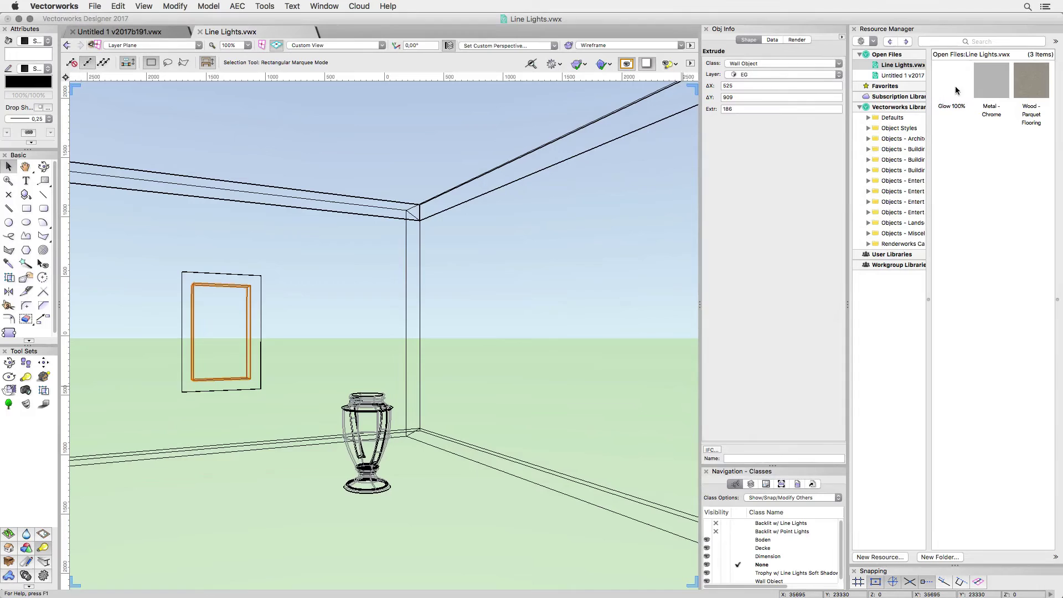
# - Apply Glow 100% to the frame, preview the render, return to wireframe, and show the Wall Object class
pyautogui.click(956, 90)
pyautogui.press('super+shift+r')
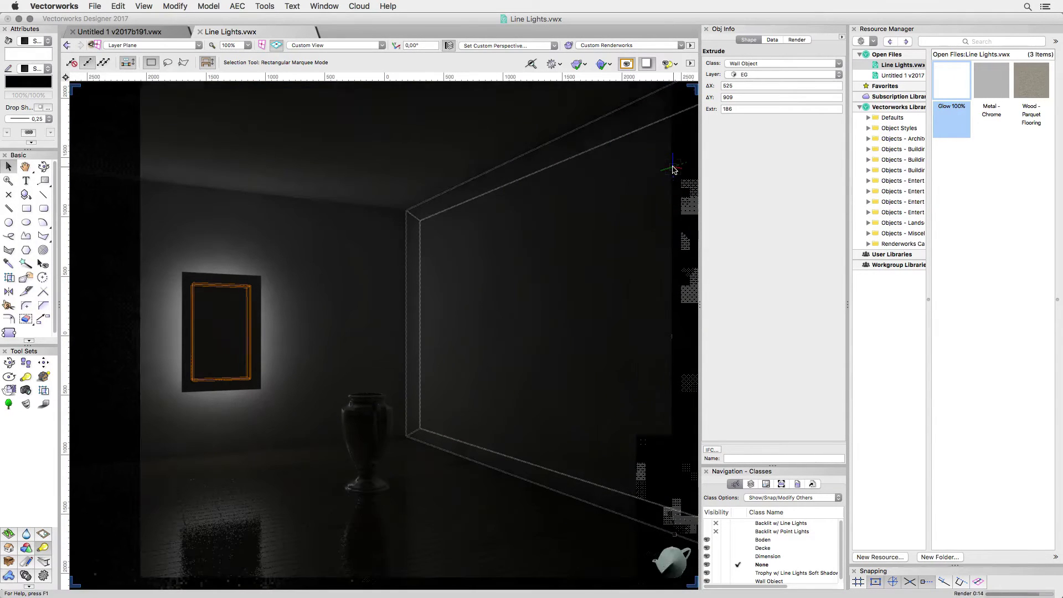
pyautogui.press('super+shift+w')
pyautogui.click(612, 407)
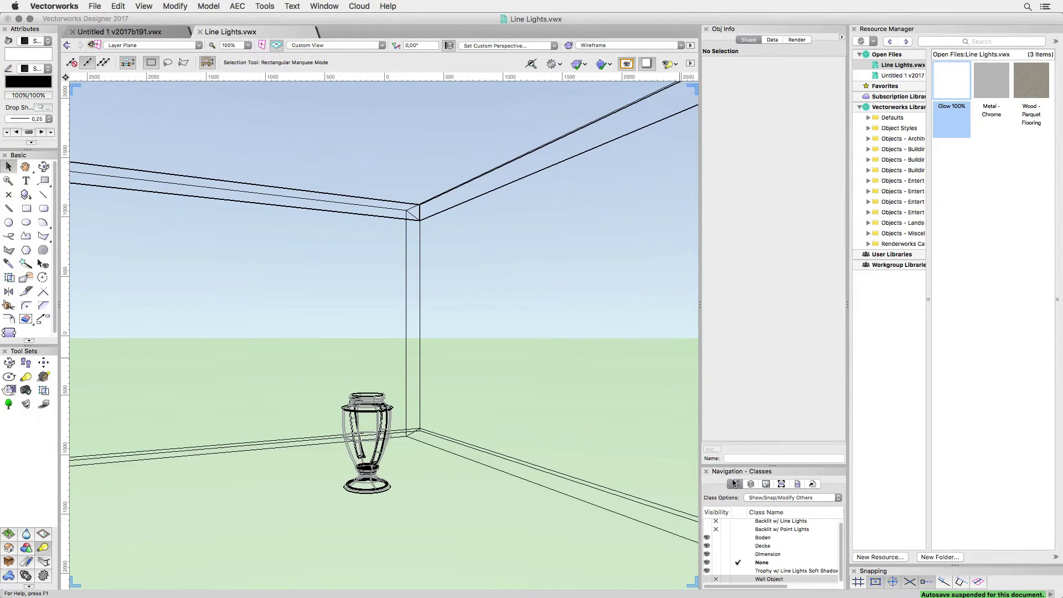
pyautogui.click(709, 580)
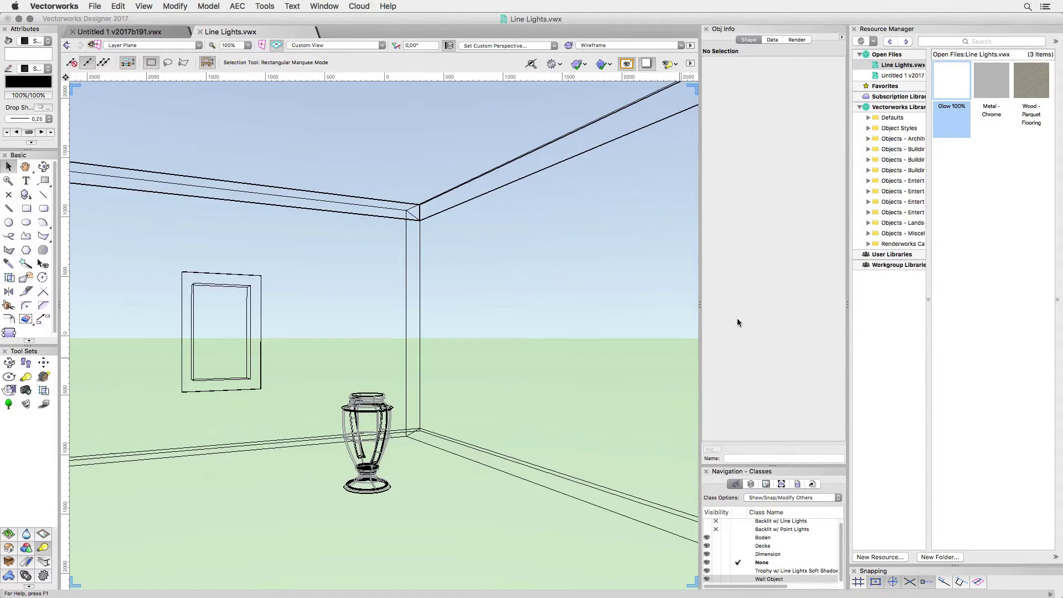
# - Hide the Wall Object class, draw a horizontal line path on the wall and place the word Text above it
pyautogui.click(716, 580)
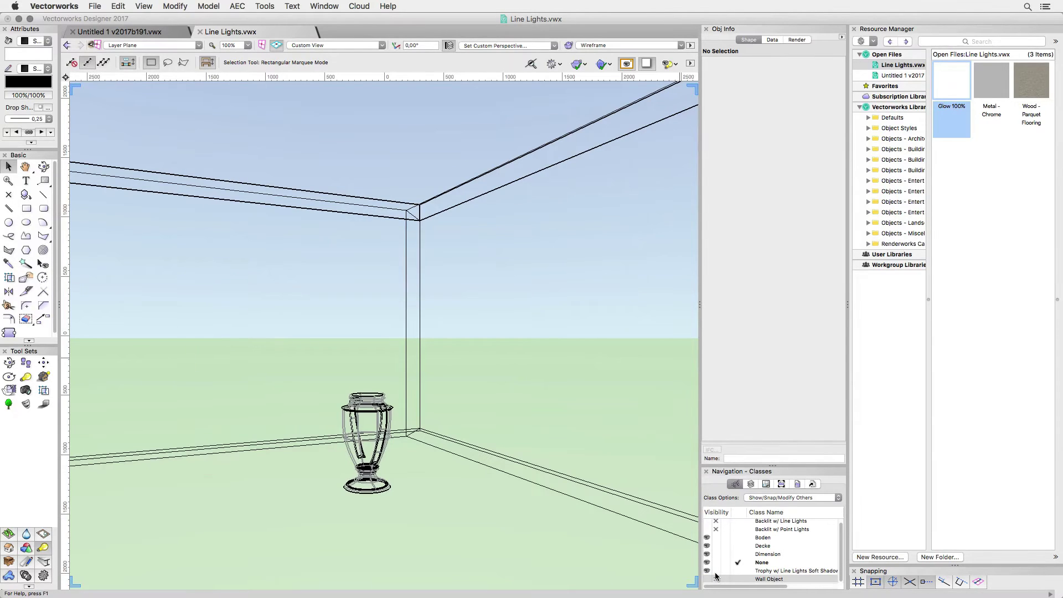
pyautogui.press('2')
pyautogui.click(124, 376)
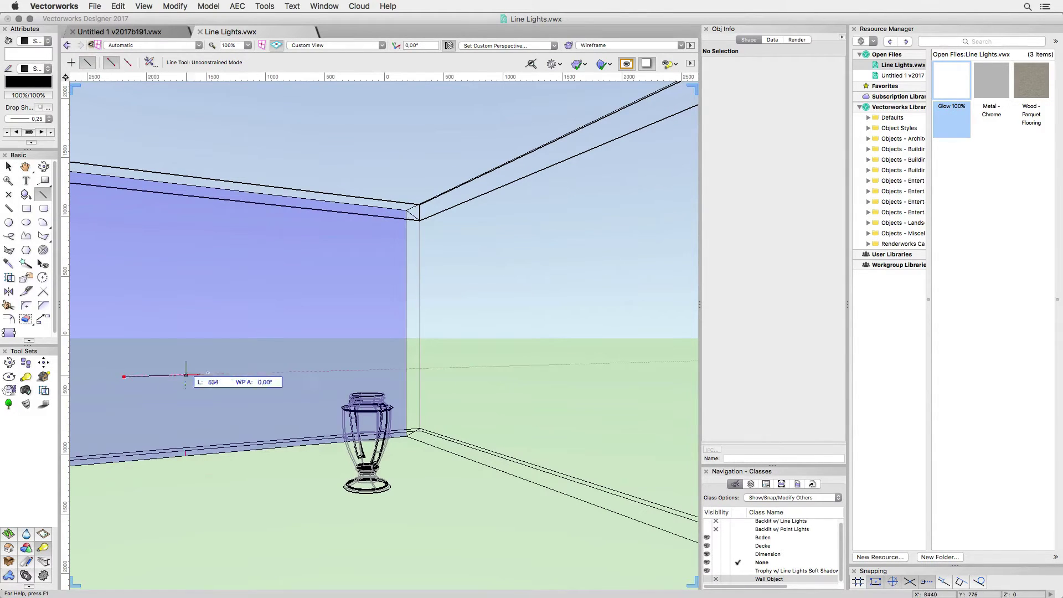
pyautogui.click(307, 372)
pyautogui.press('1')
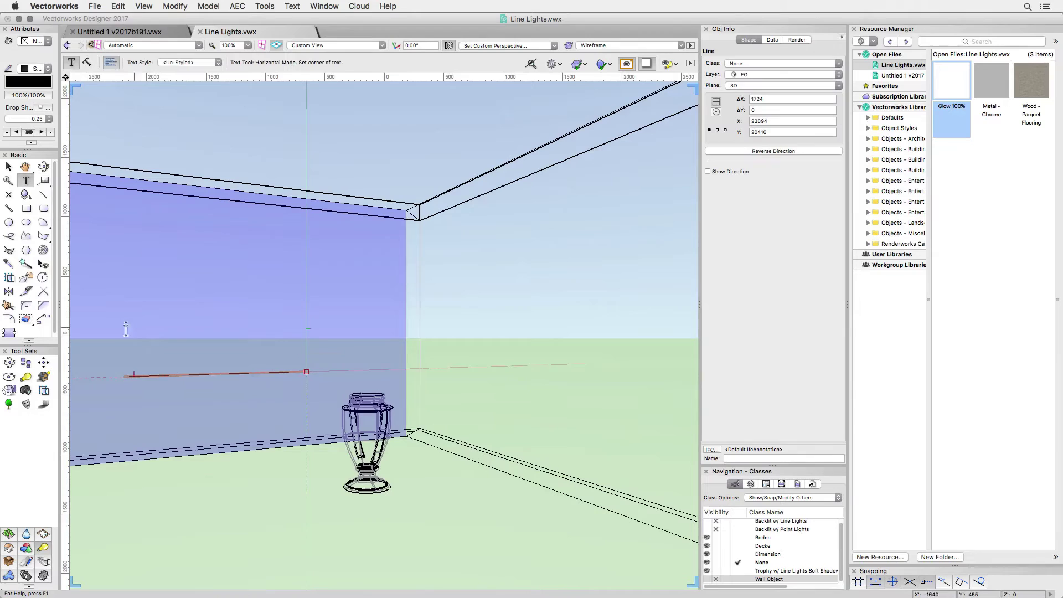
pyautogui.click(119, 317)
pyautogui.write('Text')
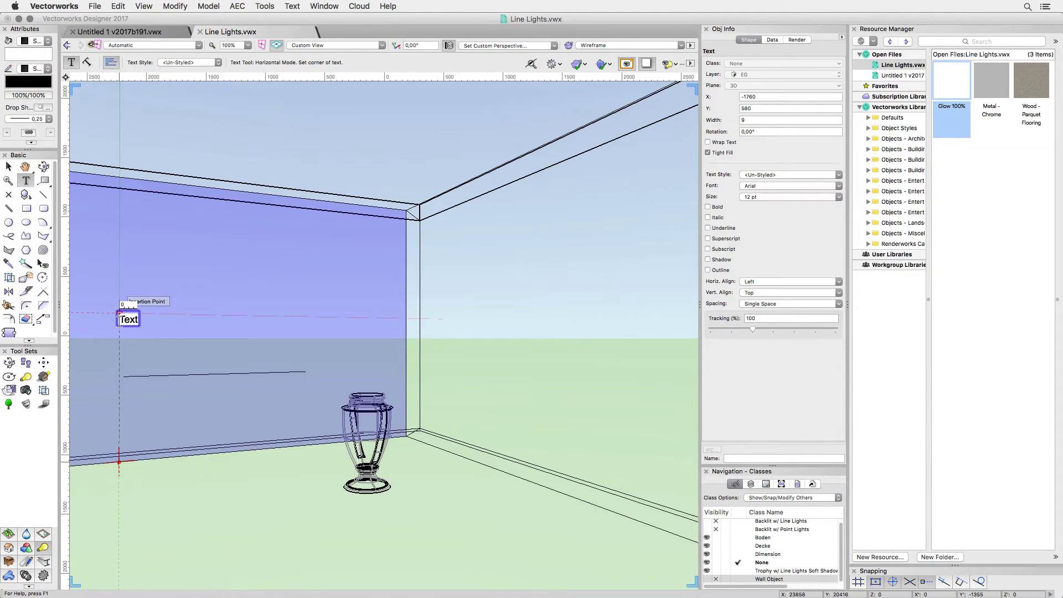
pyautogui.press('Escape')
pyautogui.keyDown('shift'); pyautogui.click(170, 374); pyautogui.keyUp('shift')
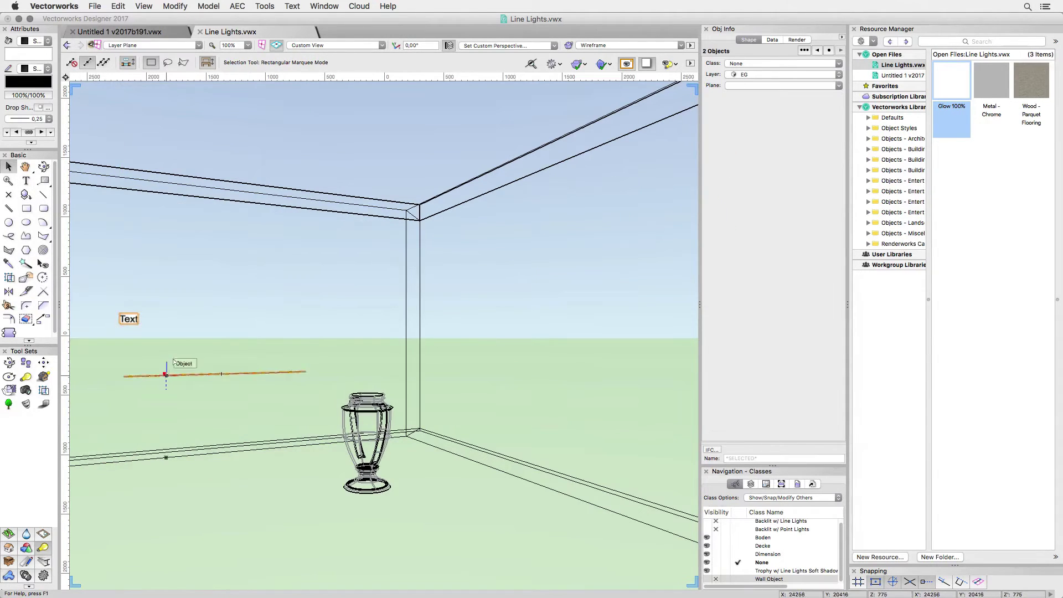
# - Run Text Along Path as extrusions scaled to height and width, then set Rot About Path to 90
pyautogui.click(292, 8)
pyautogui.click(303, 139)
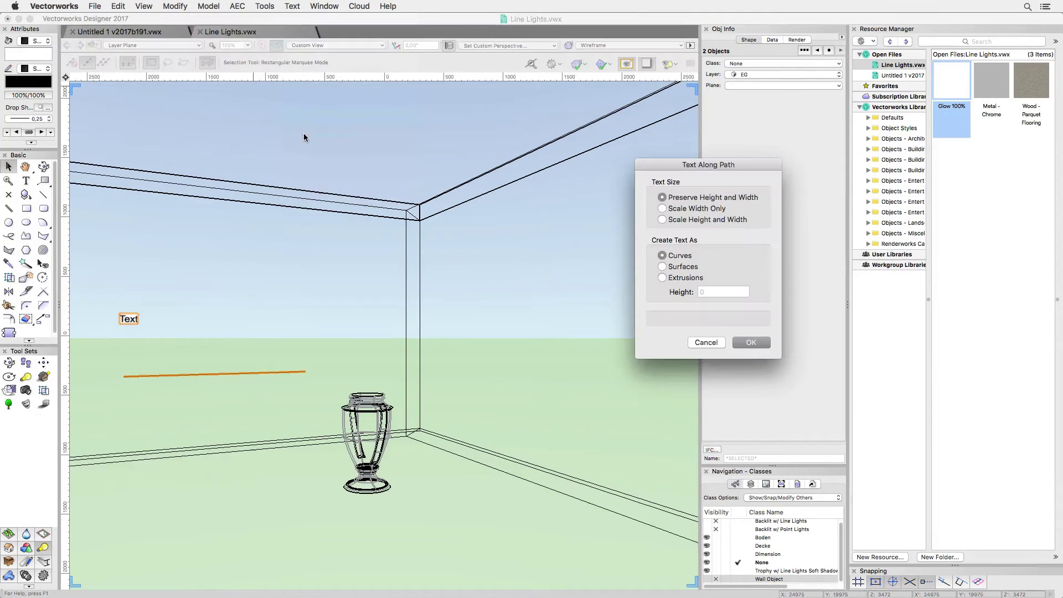
pyautogui.click(662, 220)
pyautogui.click(662, 278)
pyautogui.press('Return')
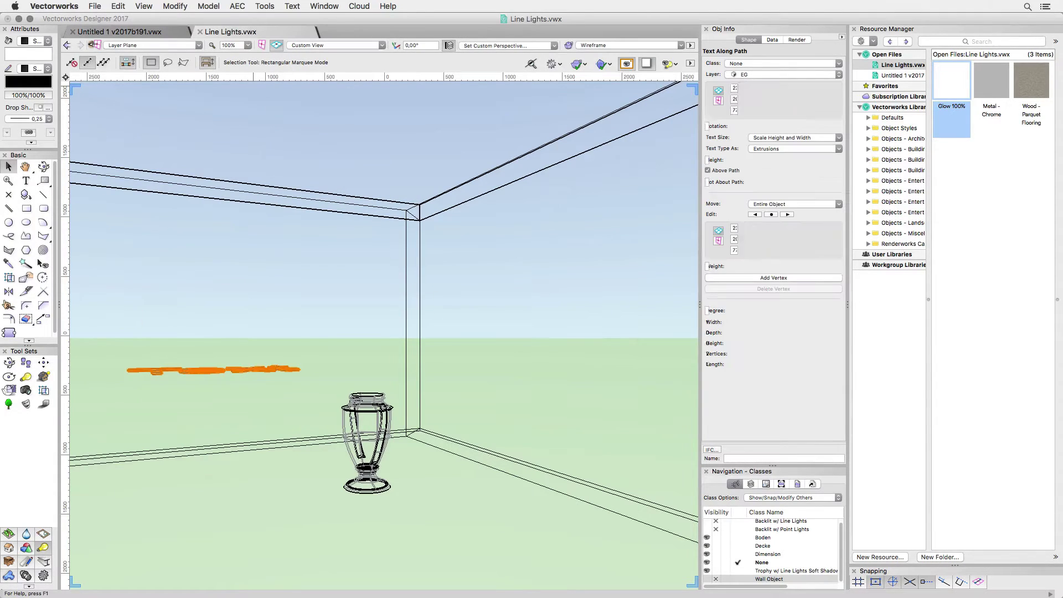
pyautogui.click(762, 183)
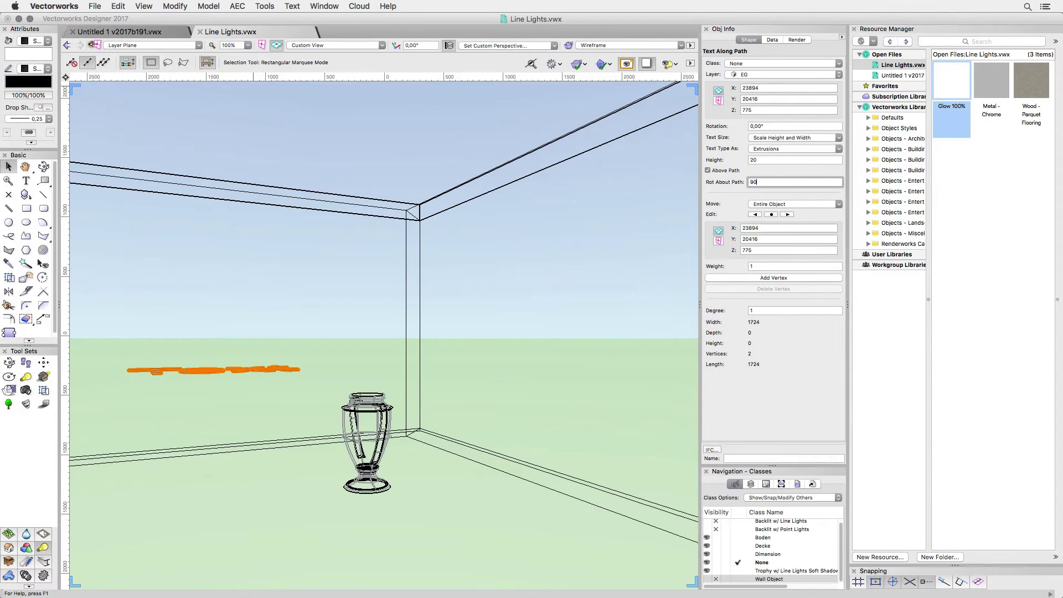
pyautogui.press('Tab')
# - Apply the glow texture to the lettering and render the scene with Custom Renderworks
pyautogui.click(943, 94)
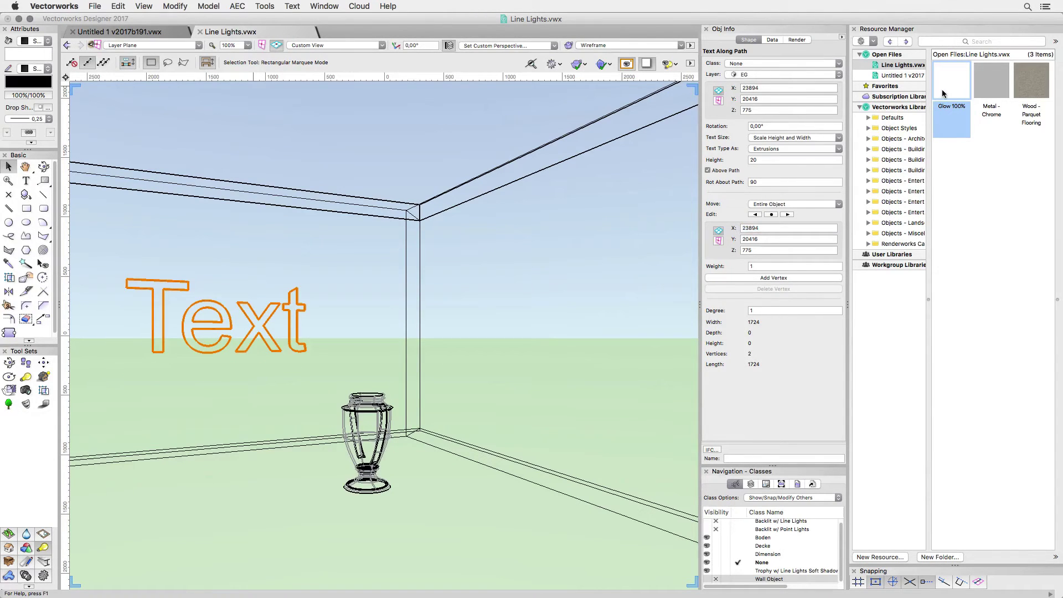
pyautogui.click(690, 46)
pyautogui.click(673, 162)
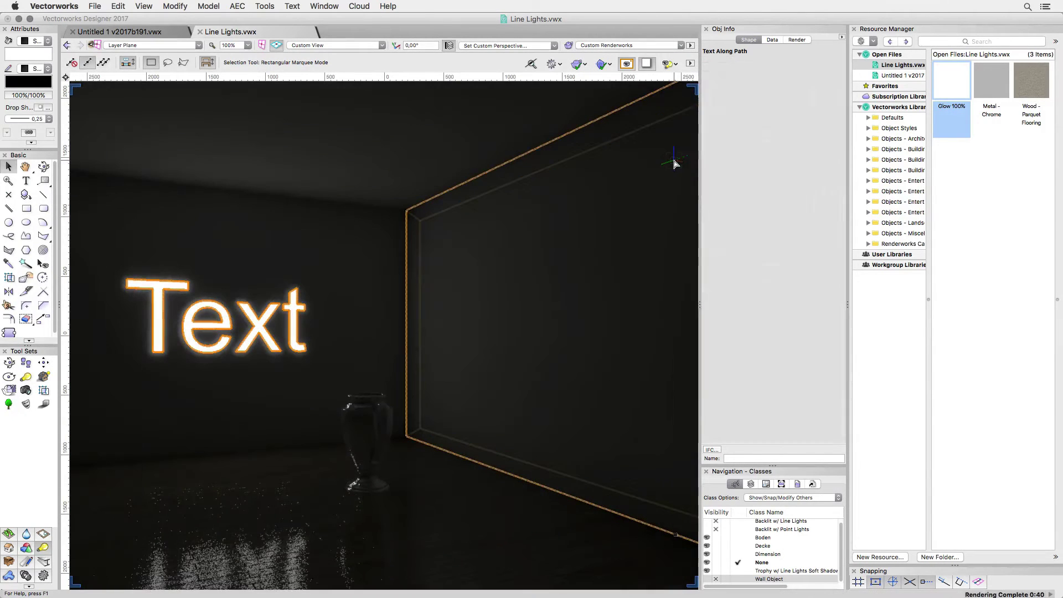
# - Edit the Glow 100% texture to Brightness 200 and rename it Glow 200%
pyautogui.rightClick(939, 83)
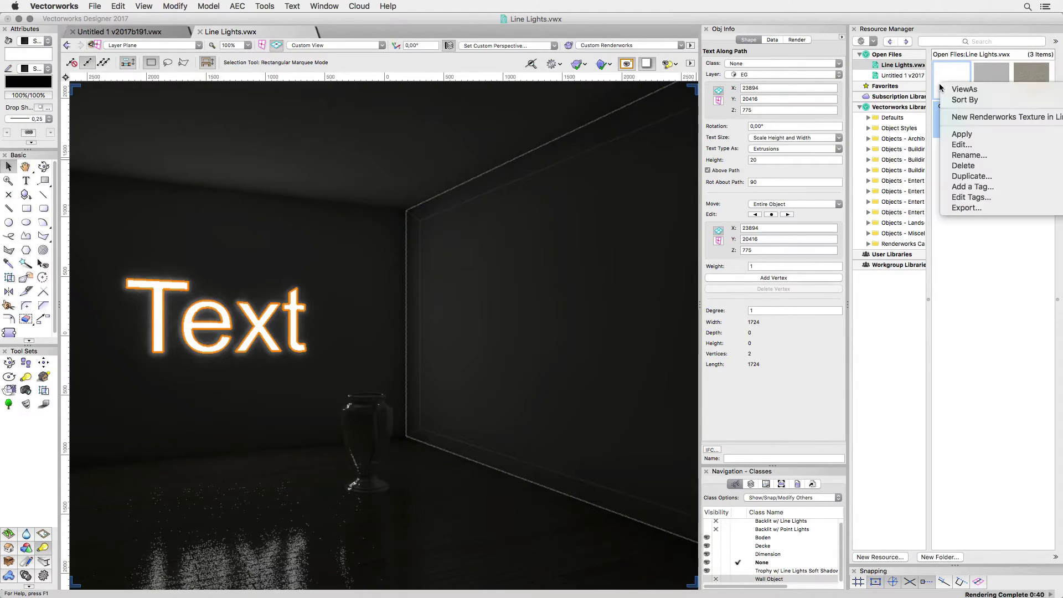
pyautogui.click(947, 140)
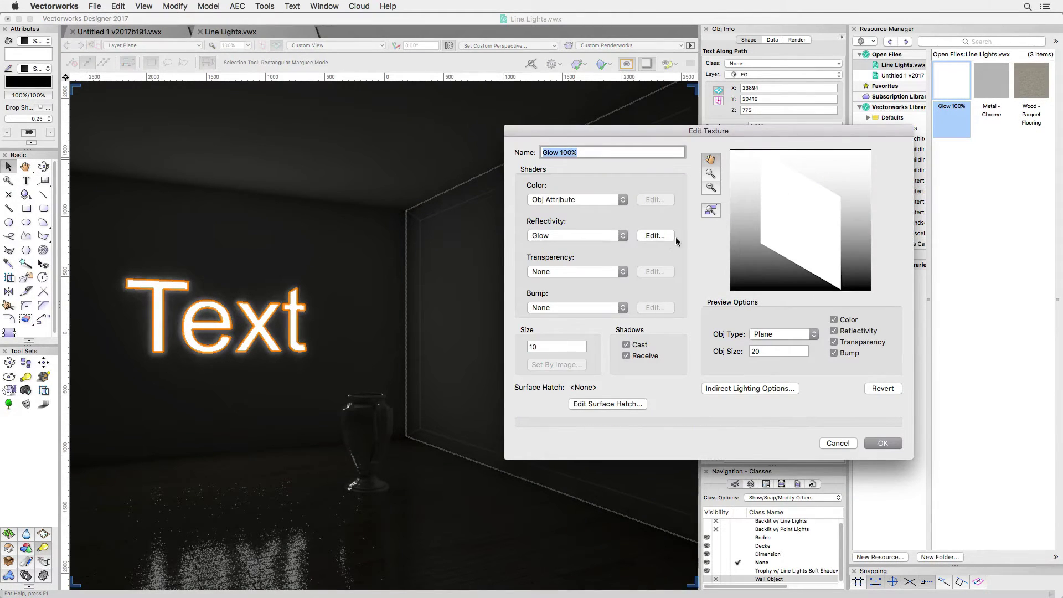
pyautogui.click(661, 237)
pyautogui.write('200')
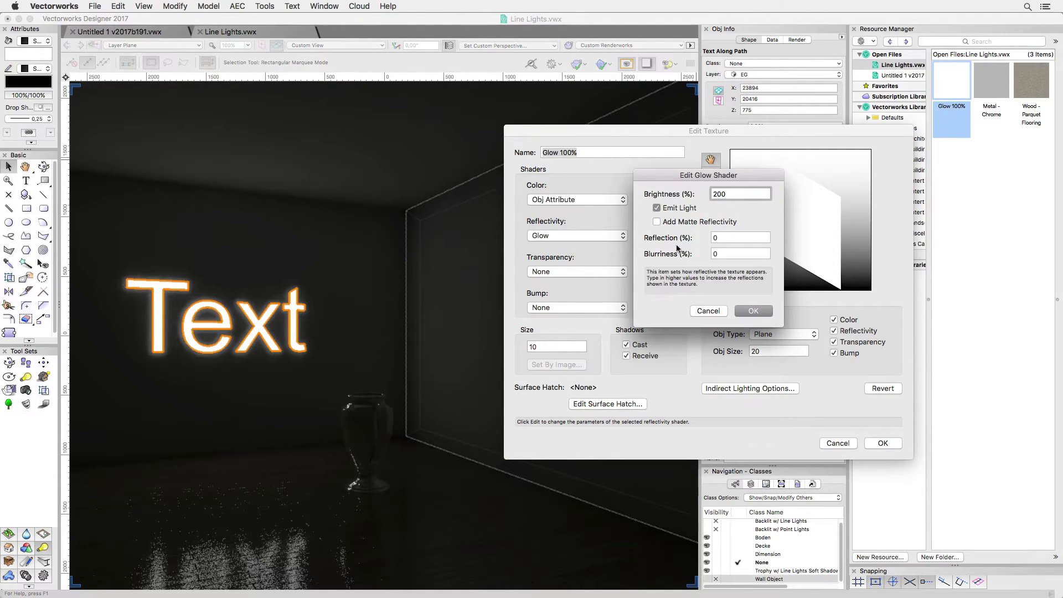
pyautogui.click(754, 310)
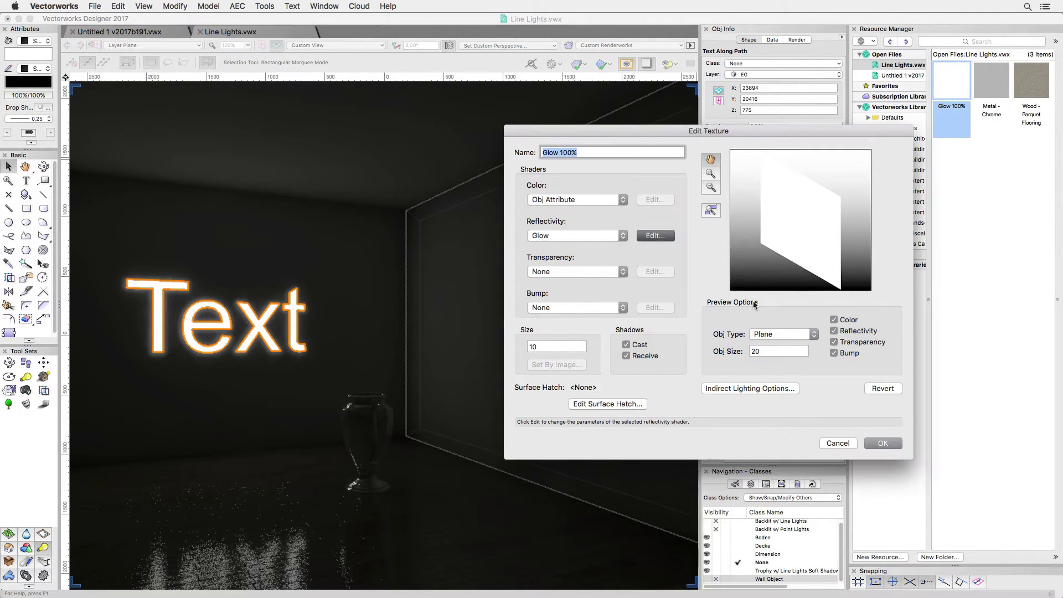
pyautogui.click(562, 153)
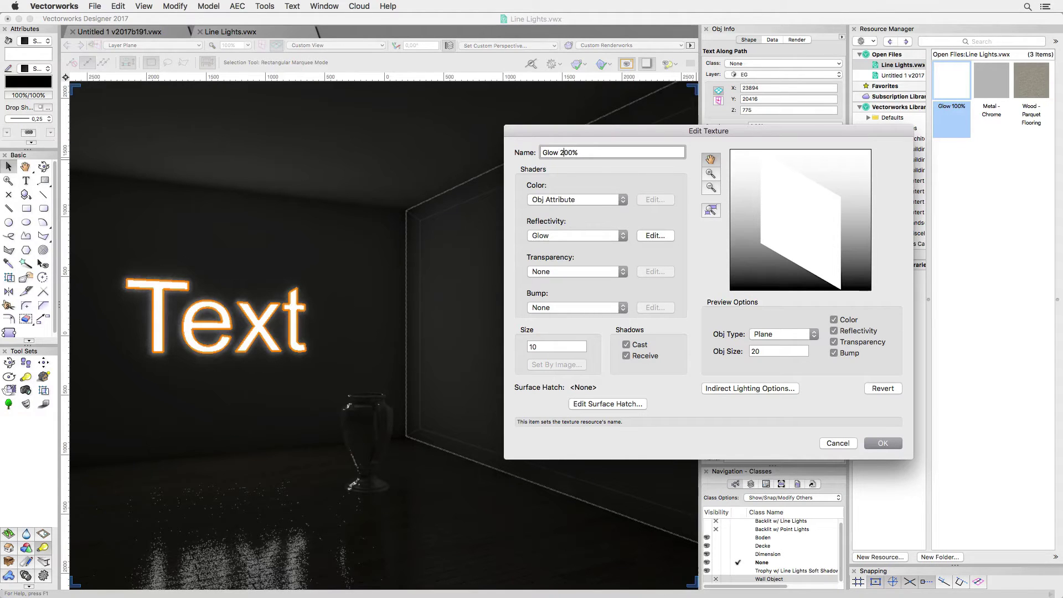
pyautogui.write('2')
pyautogui.press('Return')
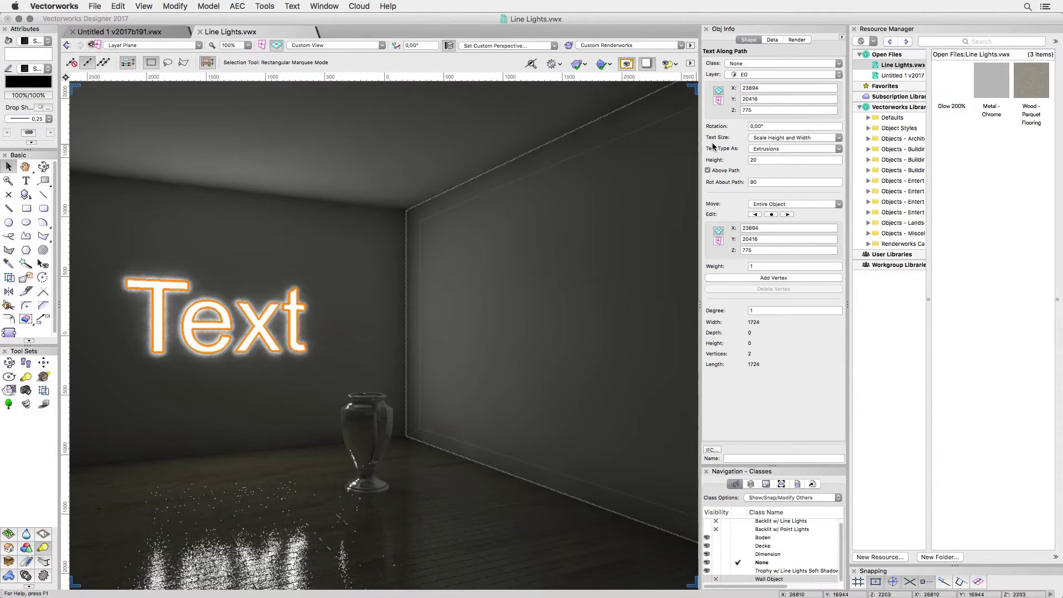
# - Deselect, then edit Glow 200% and uncheck Emit Light in its glow shader
pyautogui.click(689, 150)
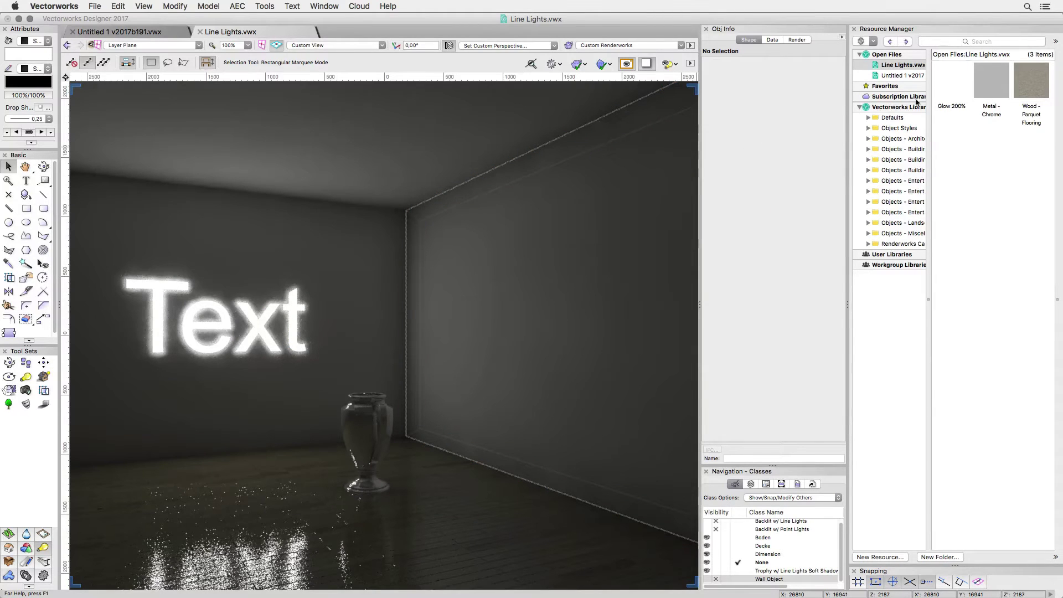
pyautogui.rightClick(943, 97)
pyautogui.click(951, 149)
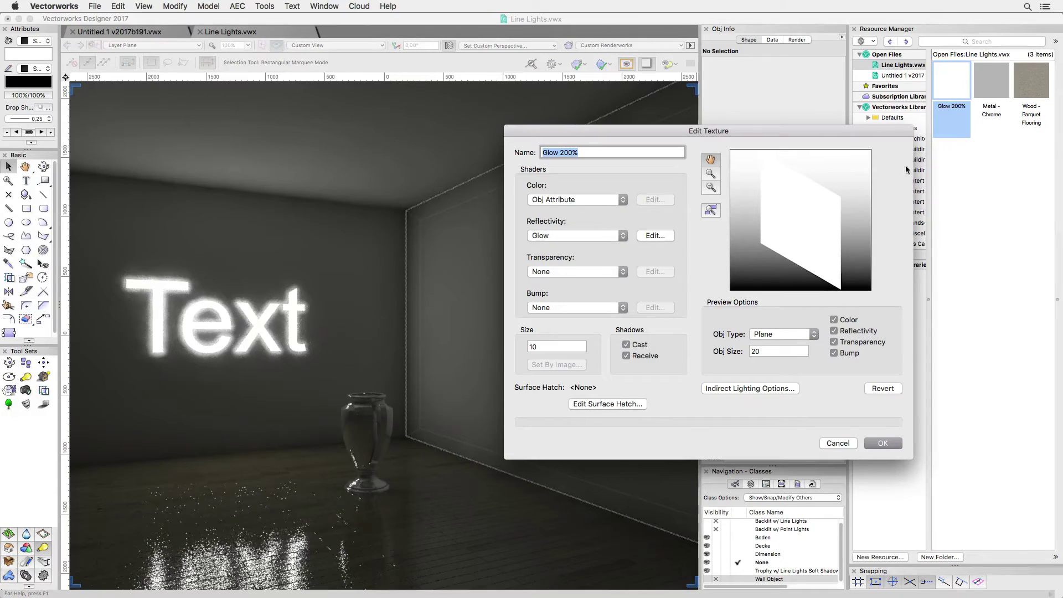
pyautogui.click(658, 236)
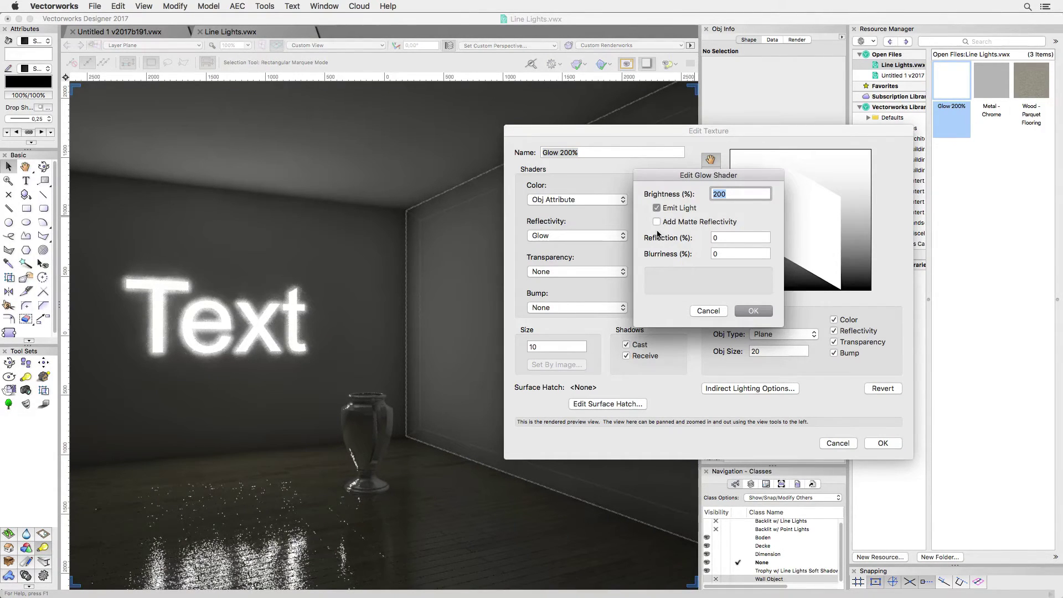
pyautogui.click(657, 208)
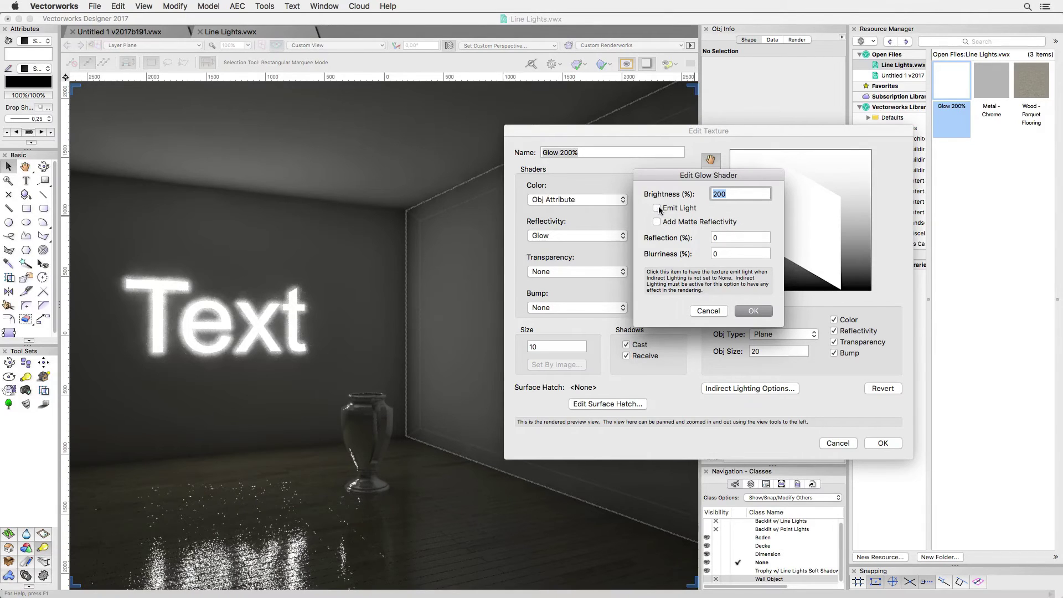
pyautogui.click(753, 311)
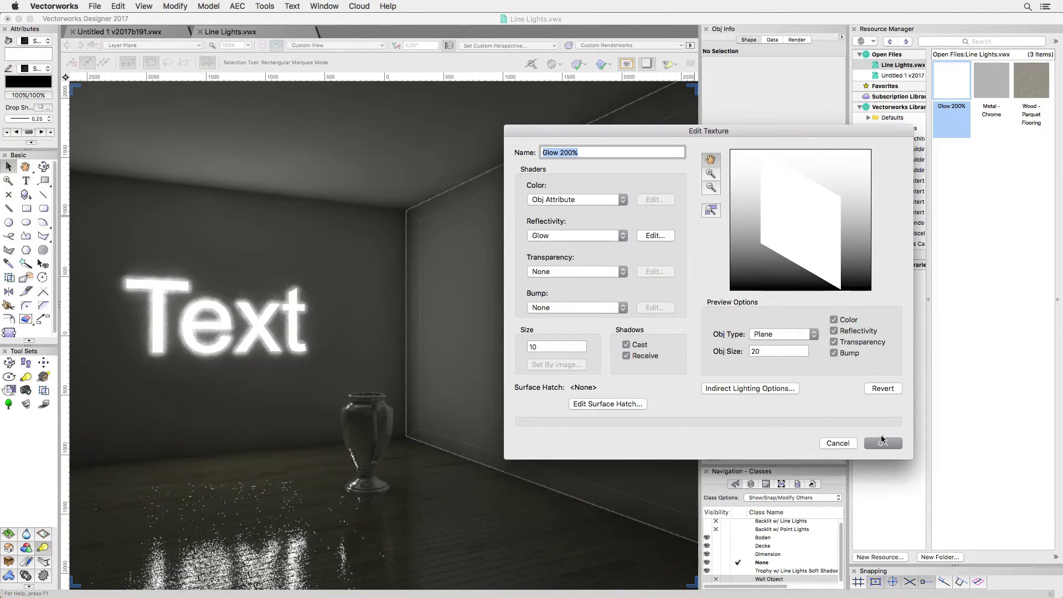
pyautogui.click(900, 446)
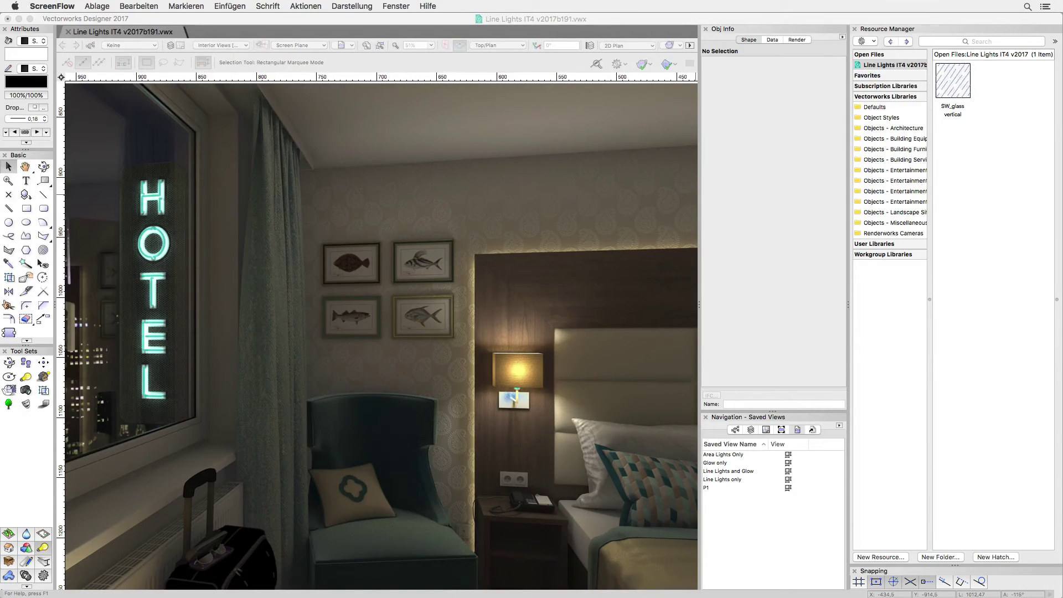
# - Activate the Area Lights Only saved view of the hotel scene
pyautogui.click(723, 456)
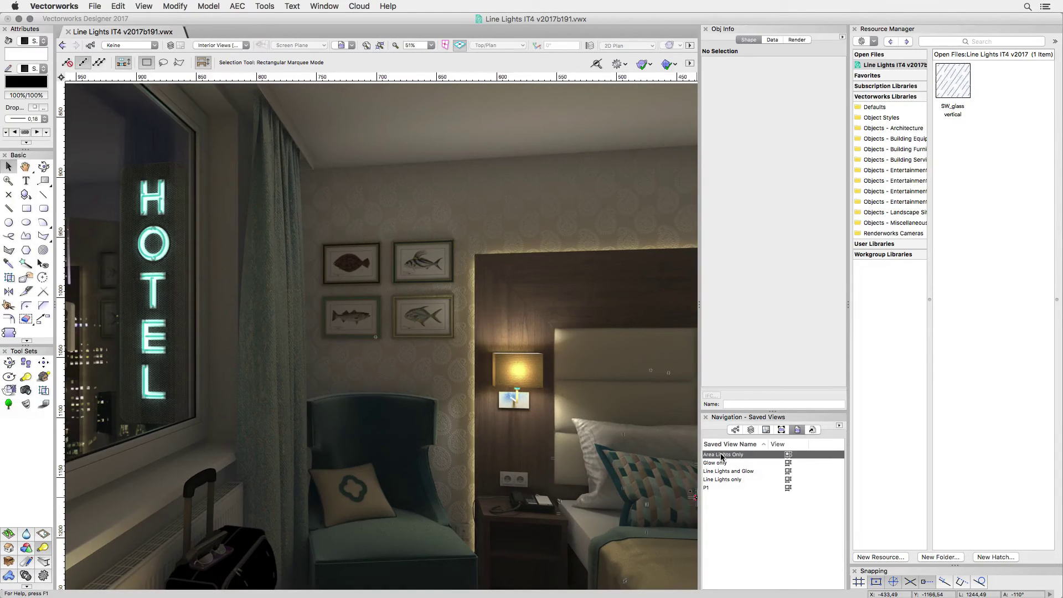
pyautogui.doubleClick(722, 456)
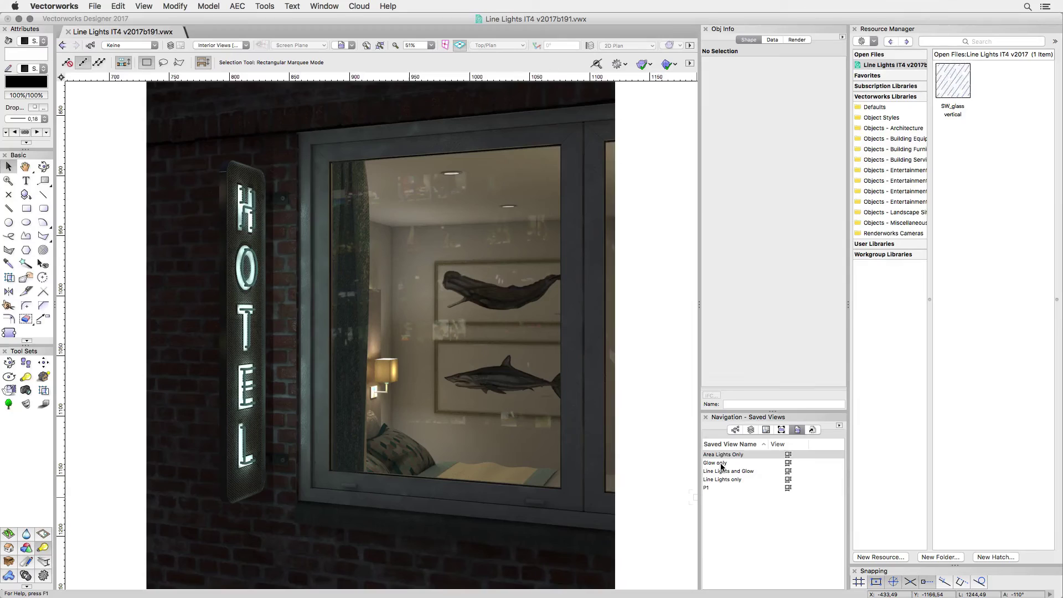
# - Switch the HOTEL sign through Glow only, Line Lights only, then Line Lights and Glow with cyan glow
pyautogui.click(721, 467)
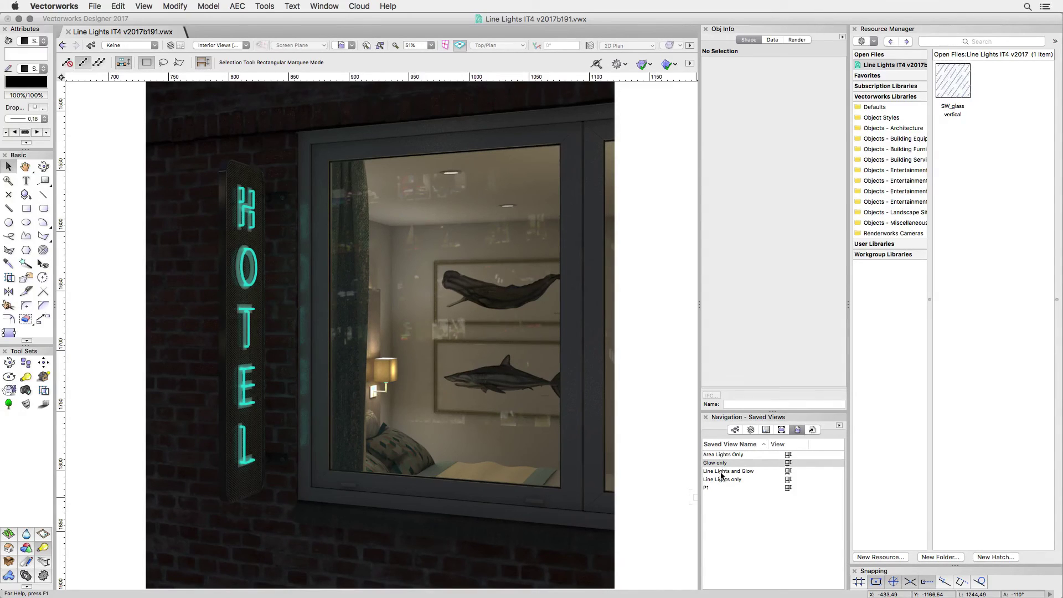
pyautogui.doubleClick(722, 481)
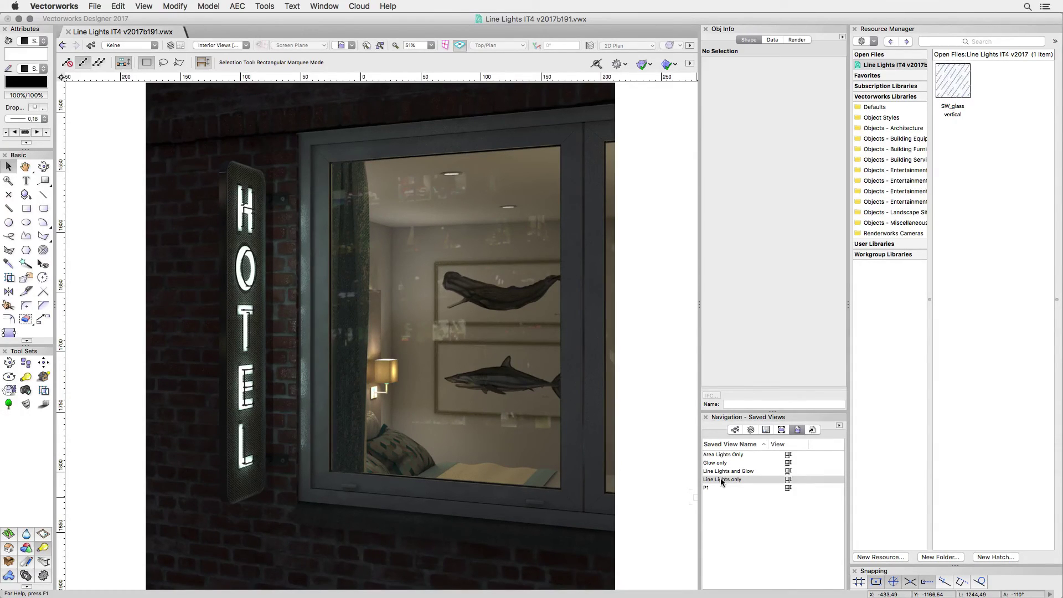
pyautogui.click(722, 480)
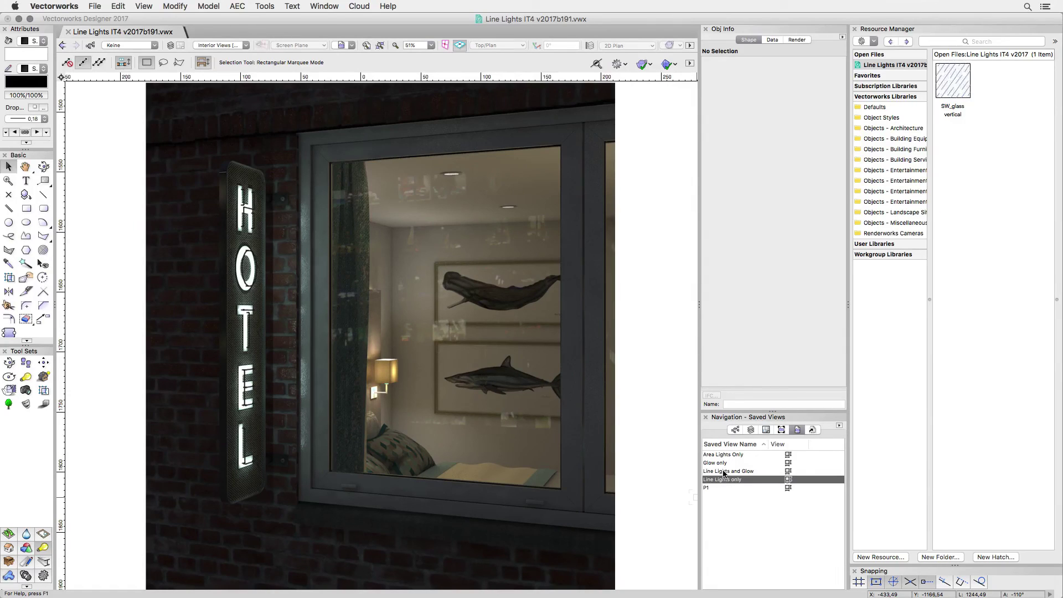
pyautogui.click(724, 471)
pyautogui.doubleClick(724, 471)
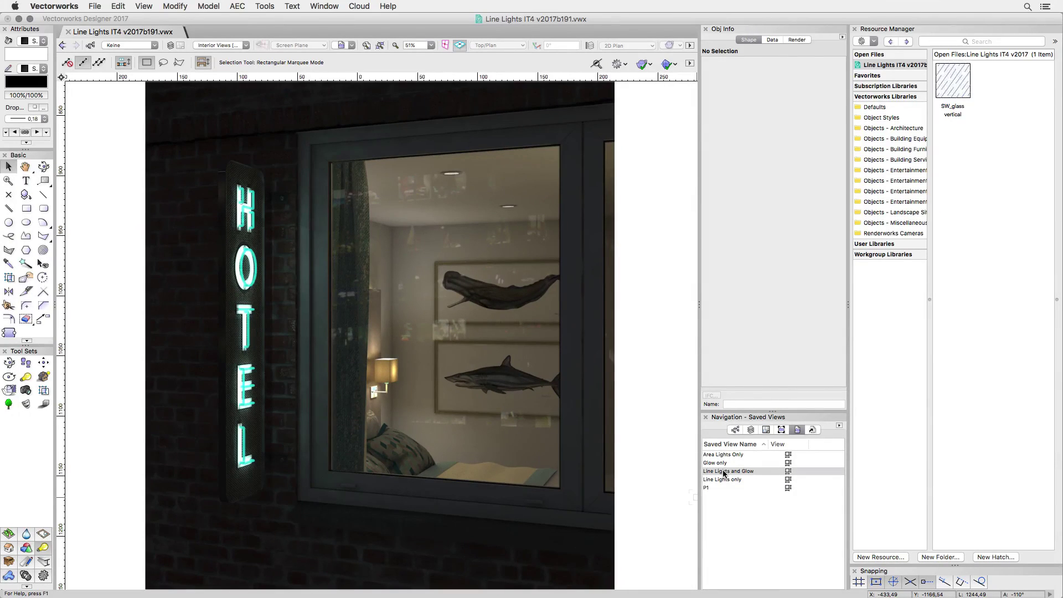